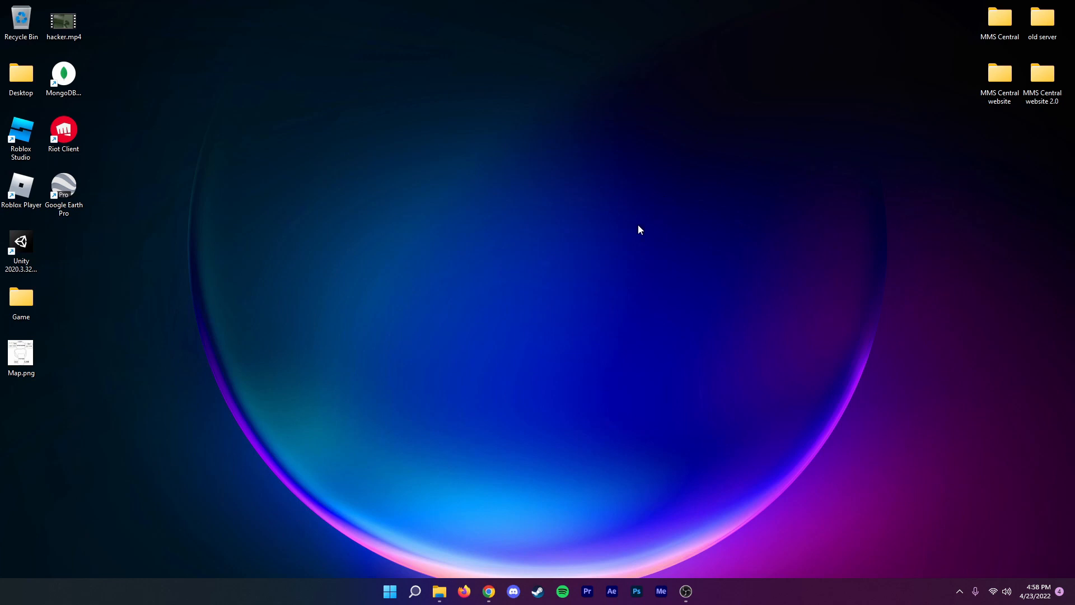
Switch to Chrome and download minecraft_server.1.18.2.jar from the Minecraft: Java Edition server download page.
left_click(488, 591)
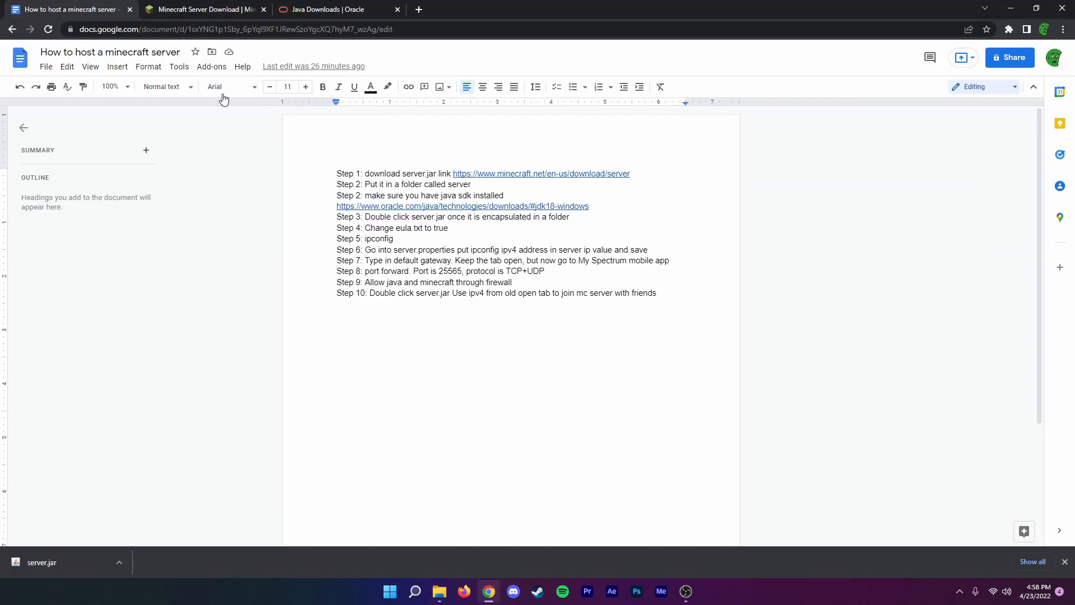
left_click(201, 9)
left_click_drag(343, 140, 498, 164)
left_click(286, 207)
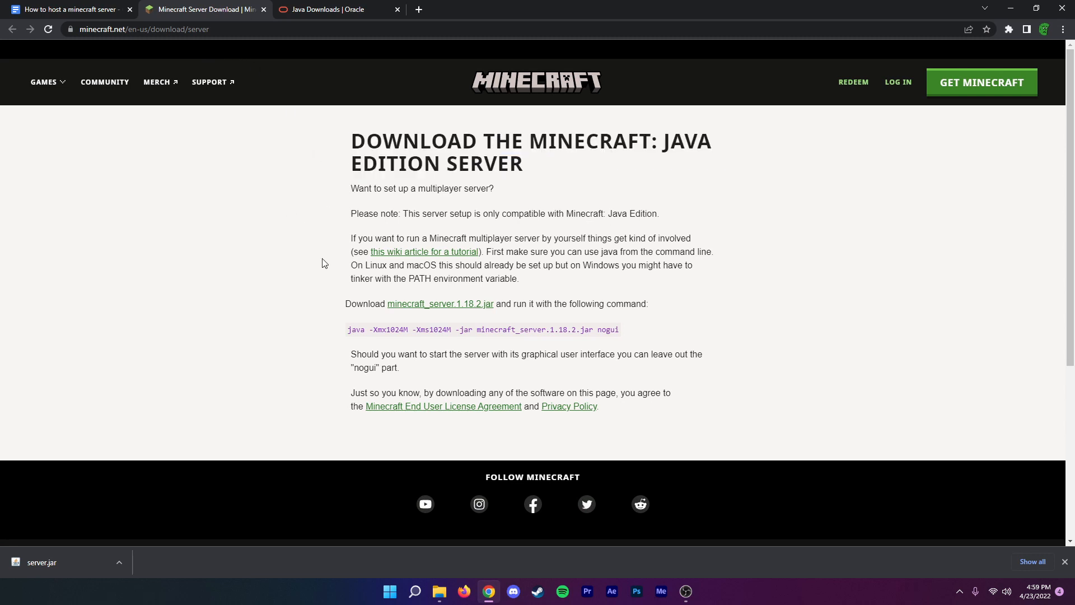
left_click(432, 303)
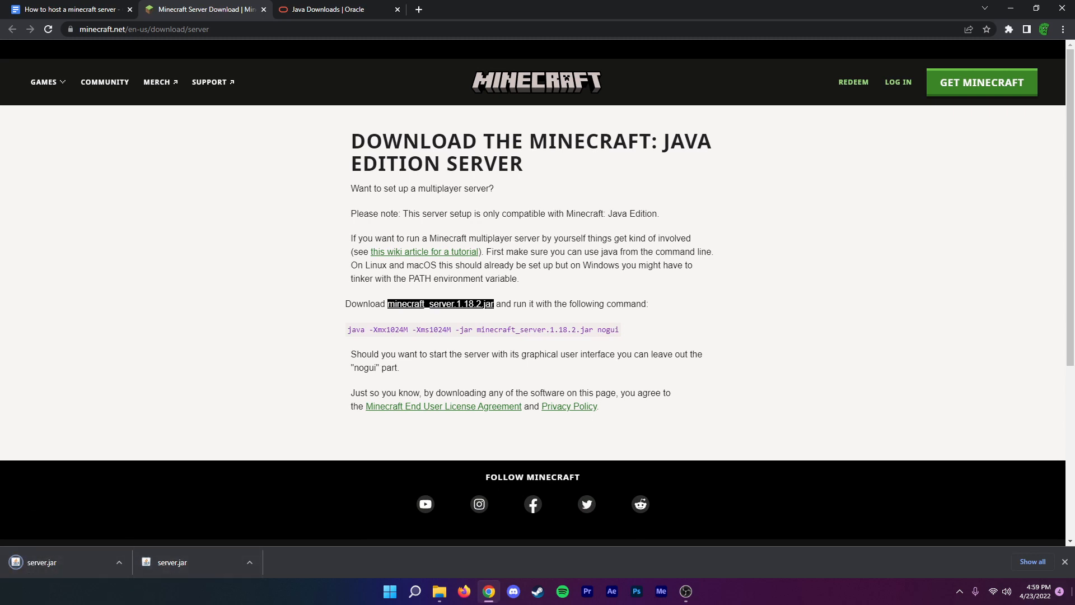
Move the downloaded server.jar from the Downloads folder to an empty area of the desktop and close the folder window.
left_click(1074, 603)
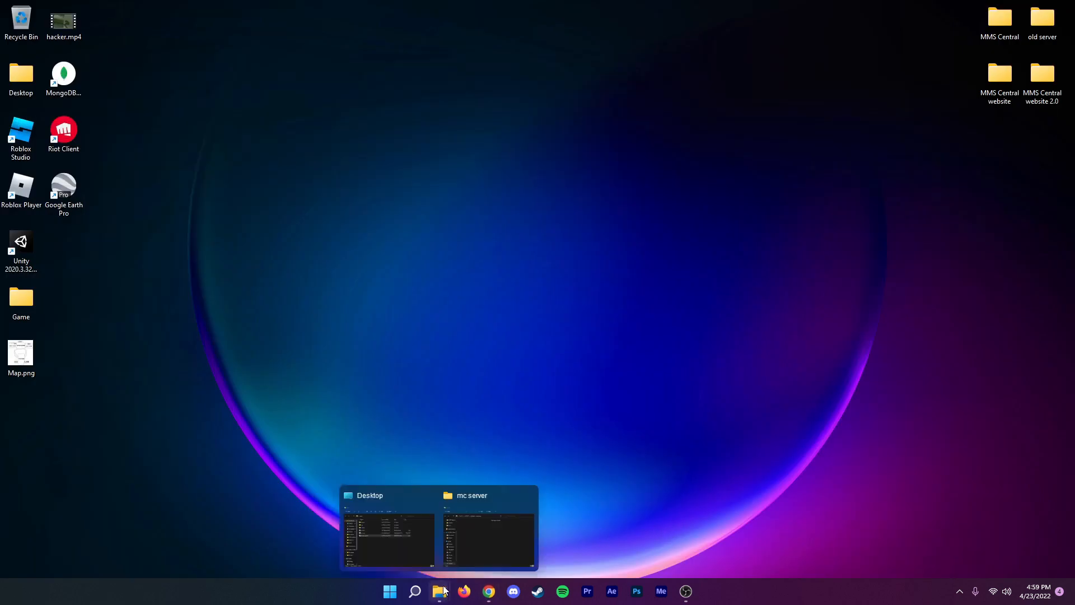
left_click(409, 534)
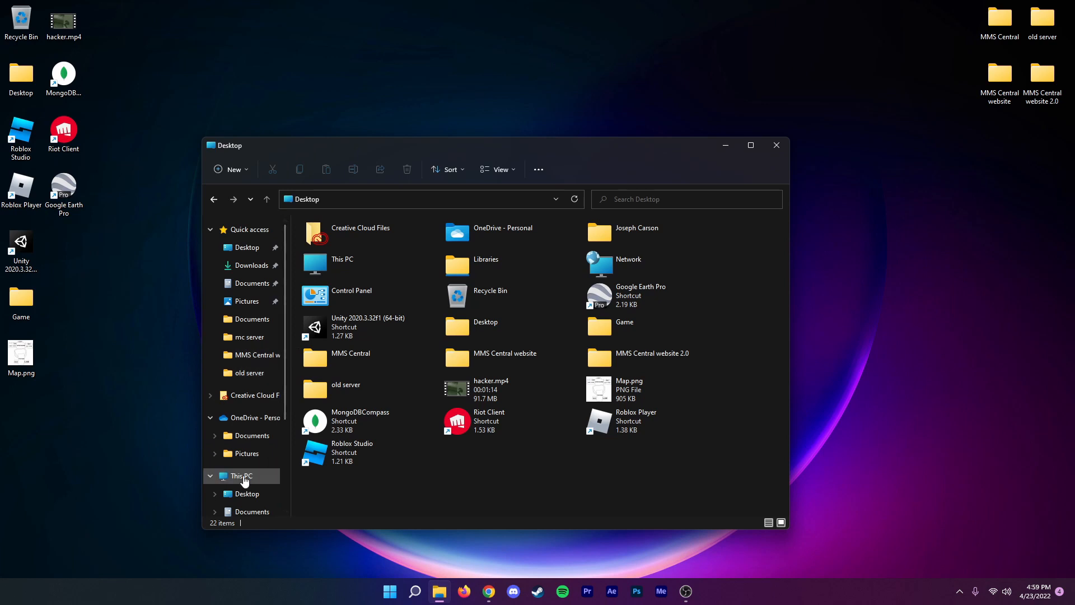
scroll(242, 478, "down", 1)
left_click(251, 503)
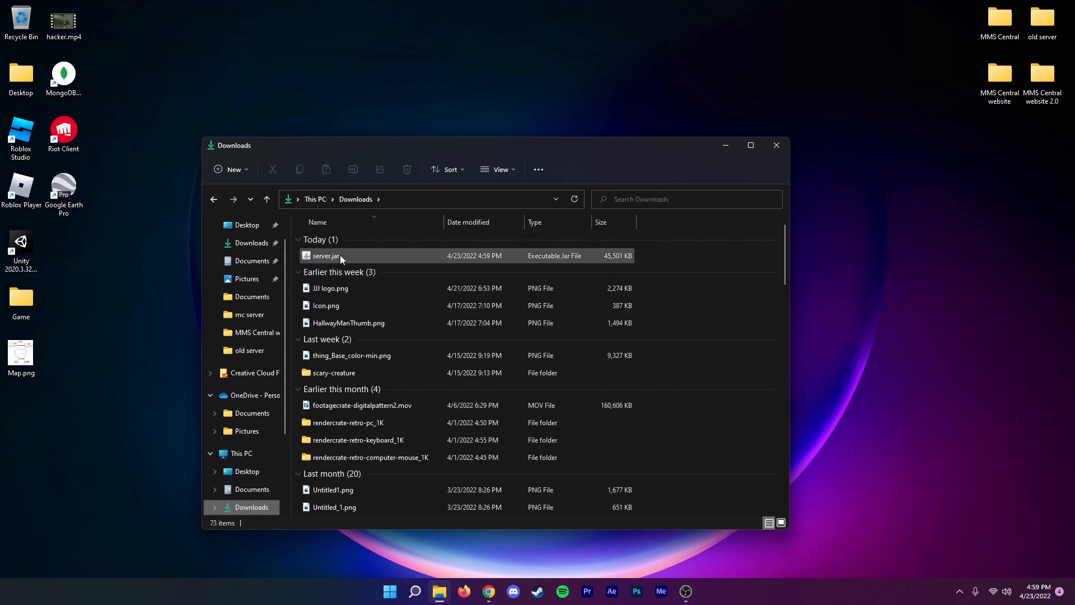
left_click_drag(347, 257, 446, 74)
left_click(777, 145)
left_click_drag(443, 27, 506, 253)
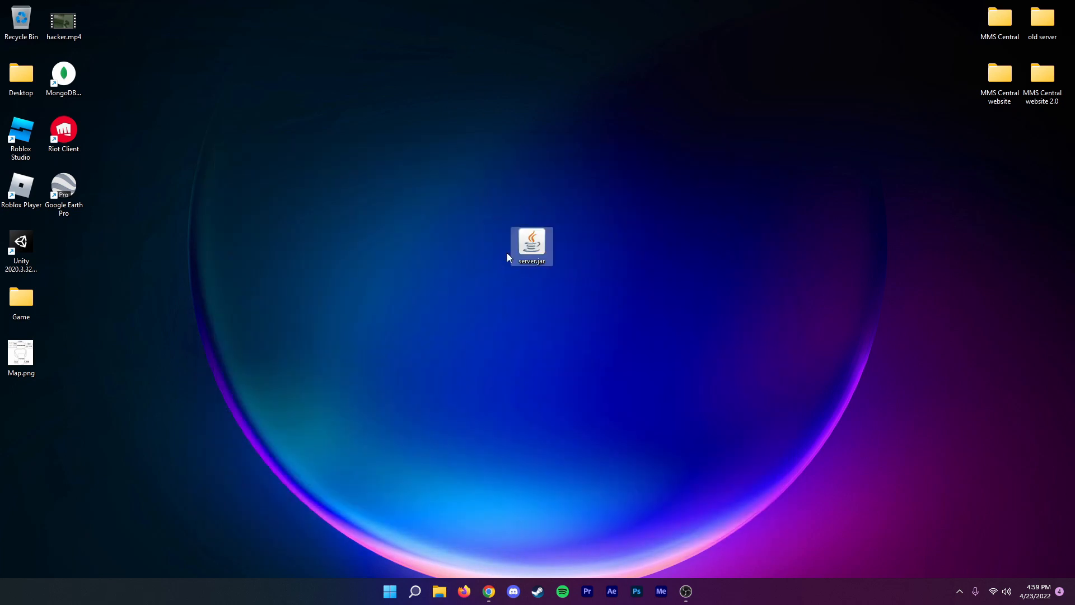
Create a desktop folder named server, move server.jar into it and open the folder.
right_click(468, 195)
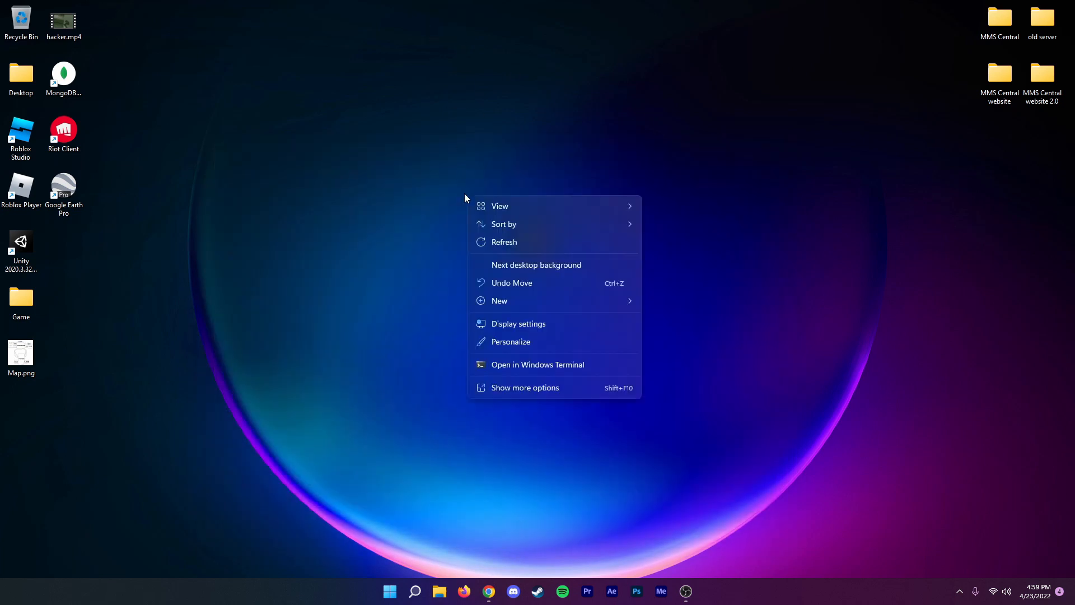
mouse_move(505, 302)
left_click(685, 308)
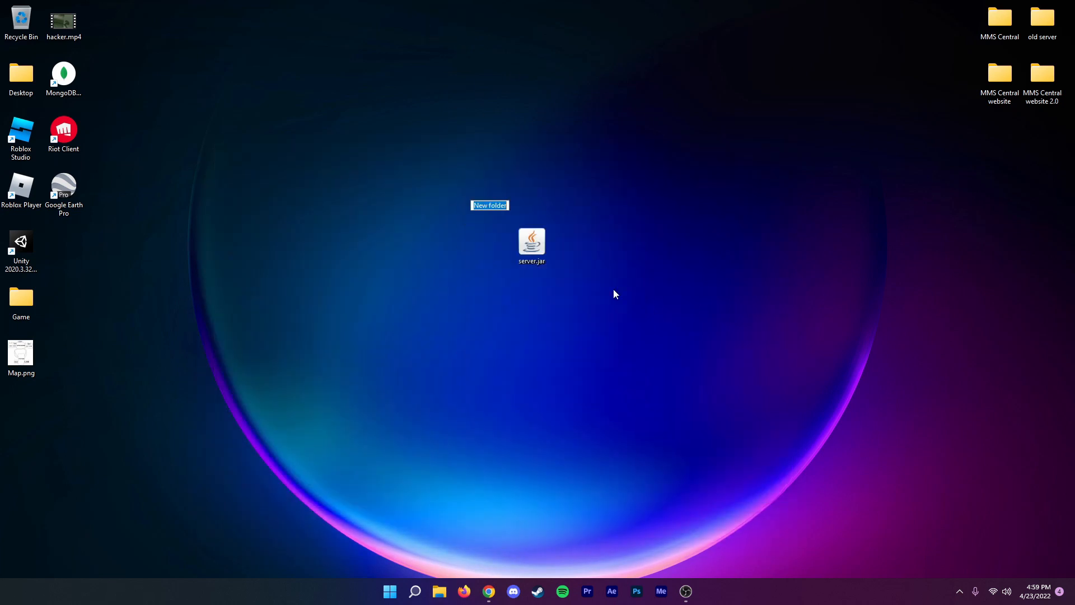
type("server")
key("Return")
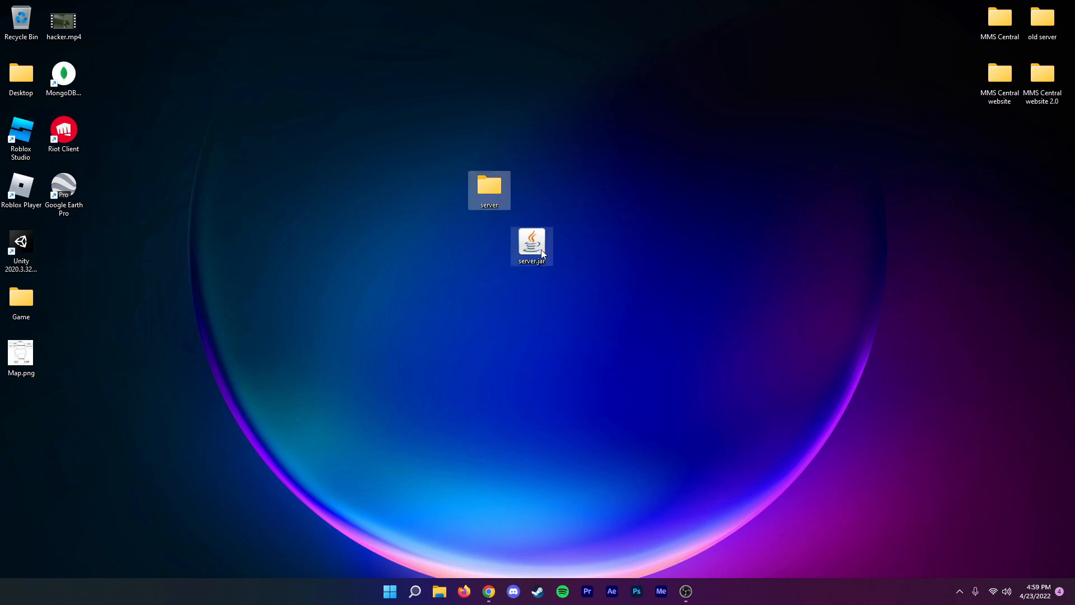
left_click_drag(539, 249, 482, 194)
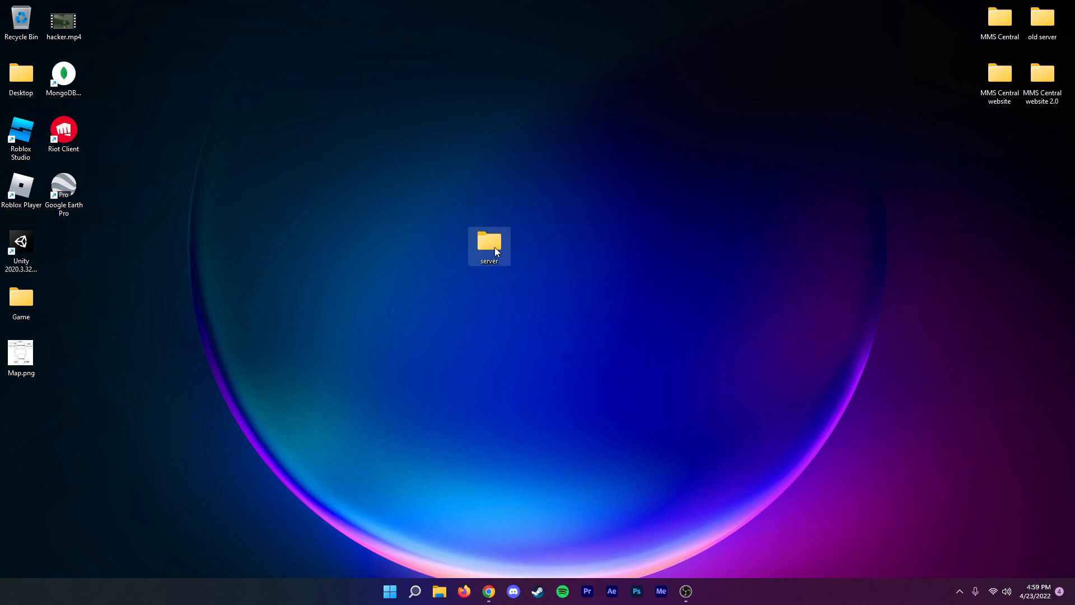
double_click(496, 250)
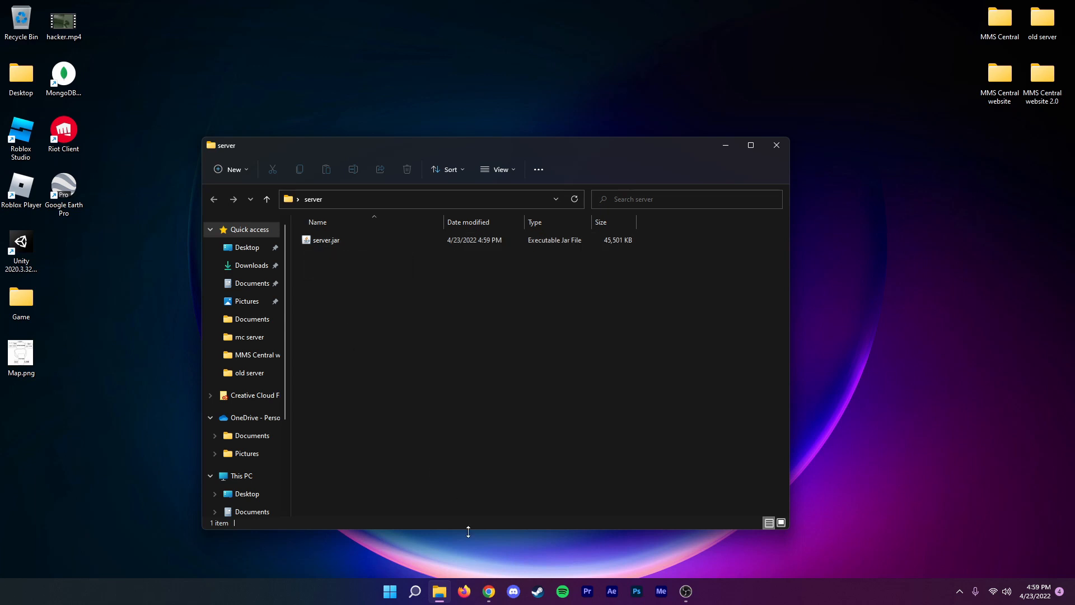
Switch to Chrome and look at the Windows x64 Installer entry for Java 18 on the Oracle Java downloads page.
left_click(489, 592)
left_click(320, 8)
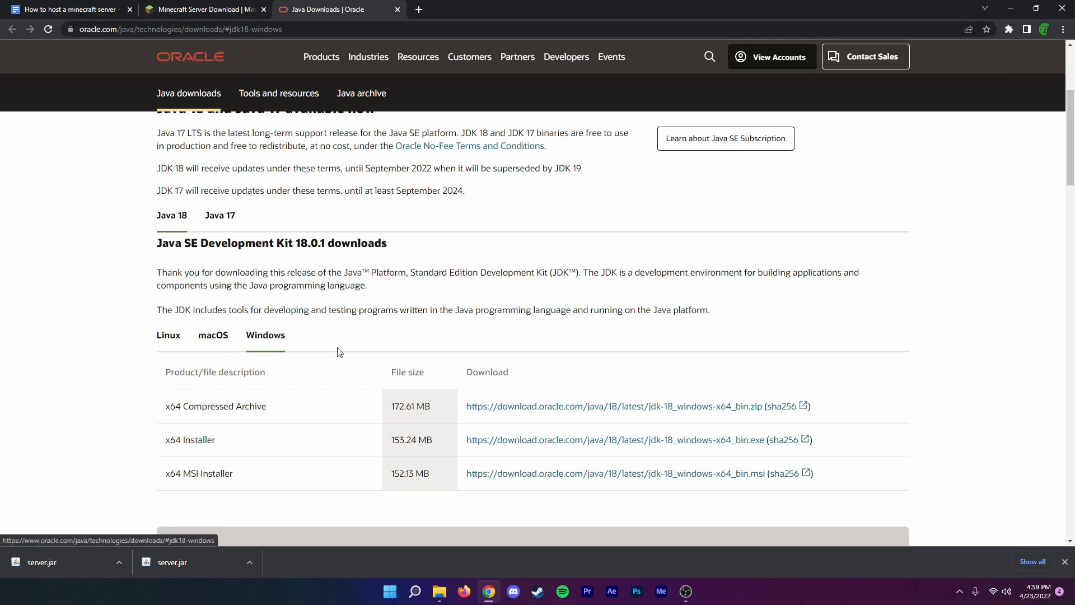
left_click_drag(163, 445, 216, 446)
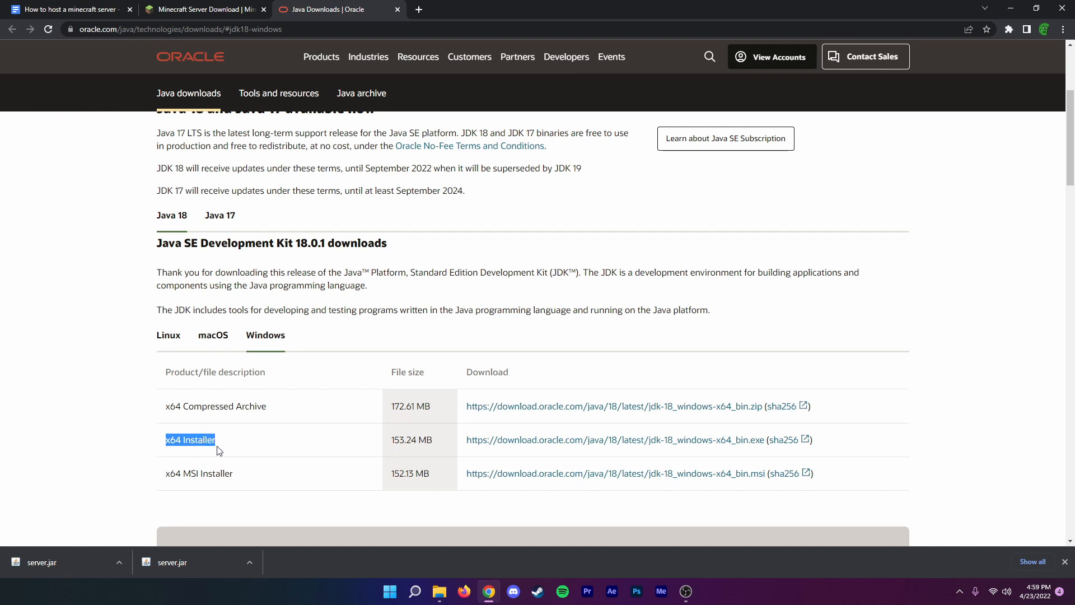
left_click(399, 436)
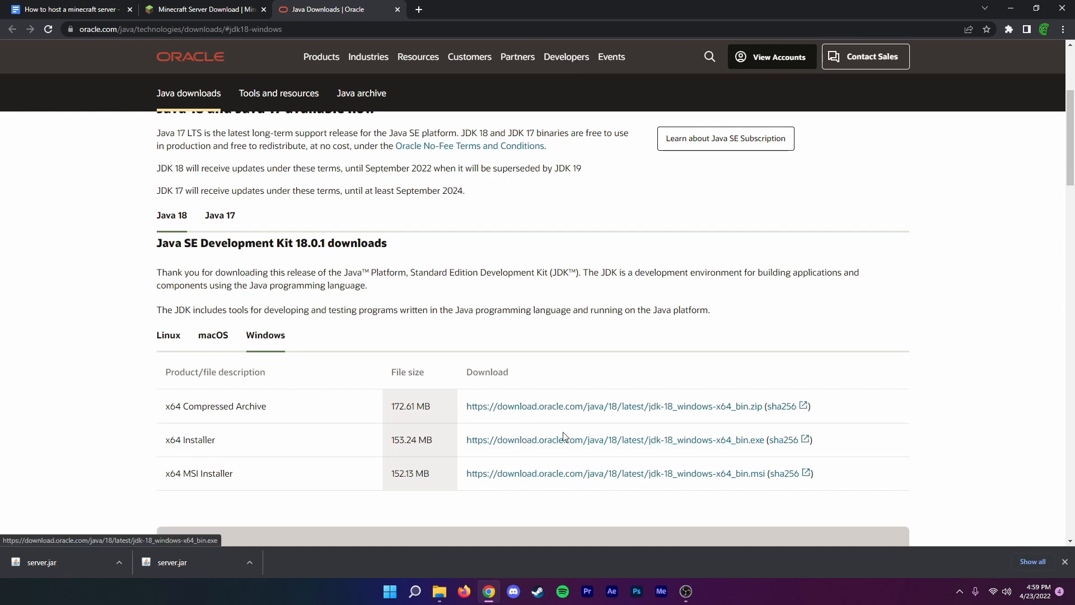
Open the server folder from the desktop and run server.jar to generate the server files.
left_click(1074, 603)
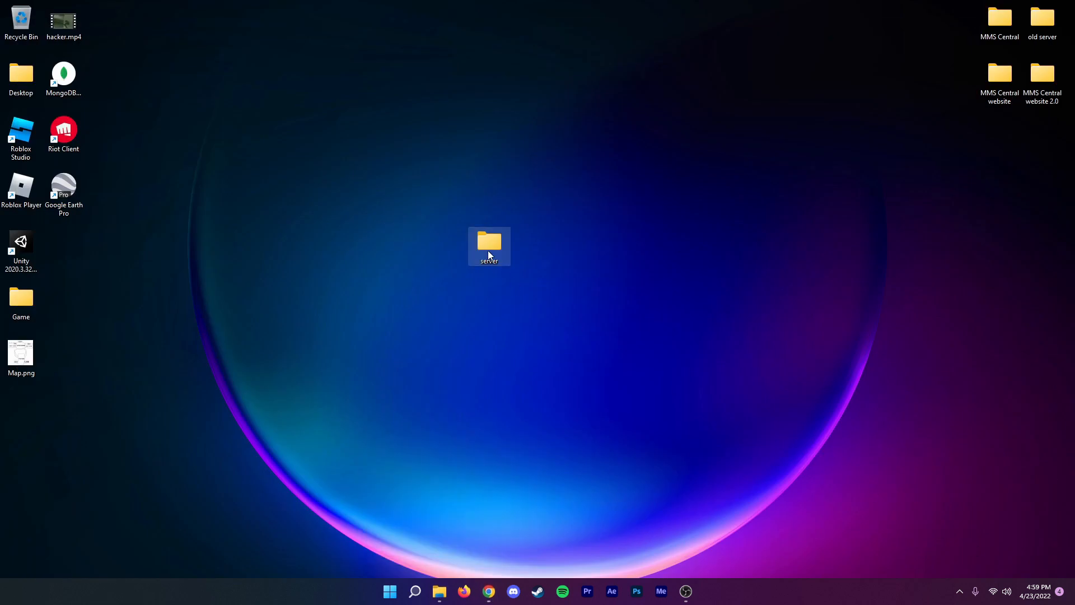
double_click(489, 254)
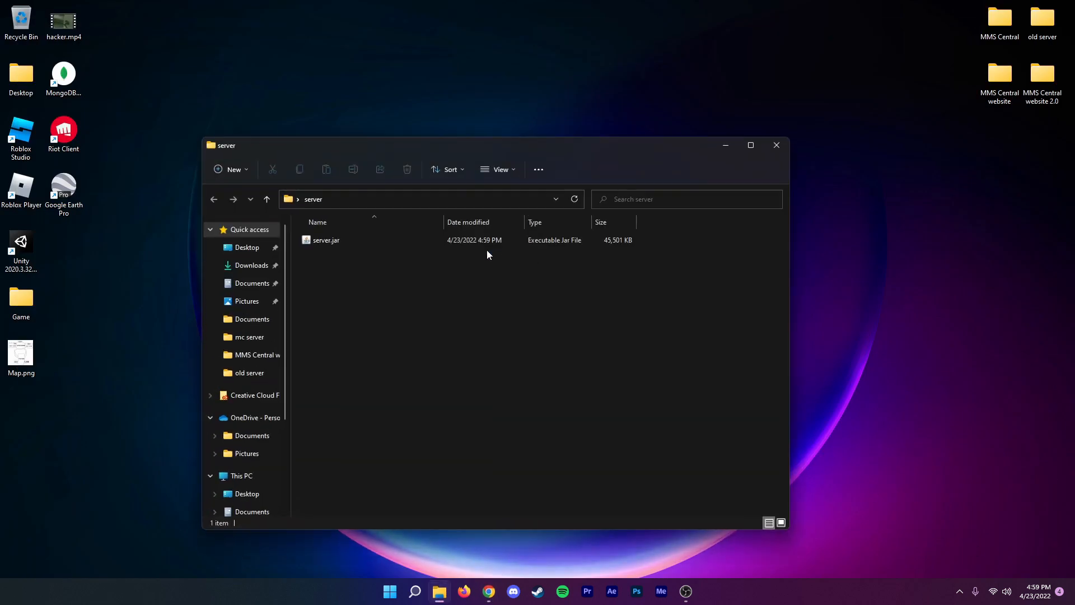
left_click(306, 240)
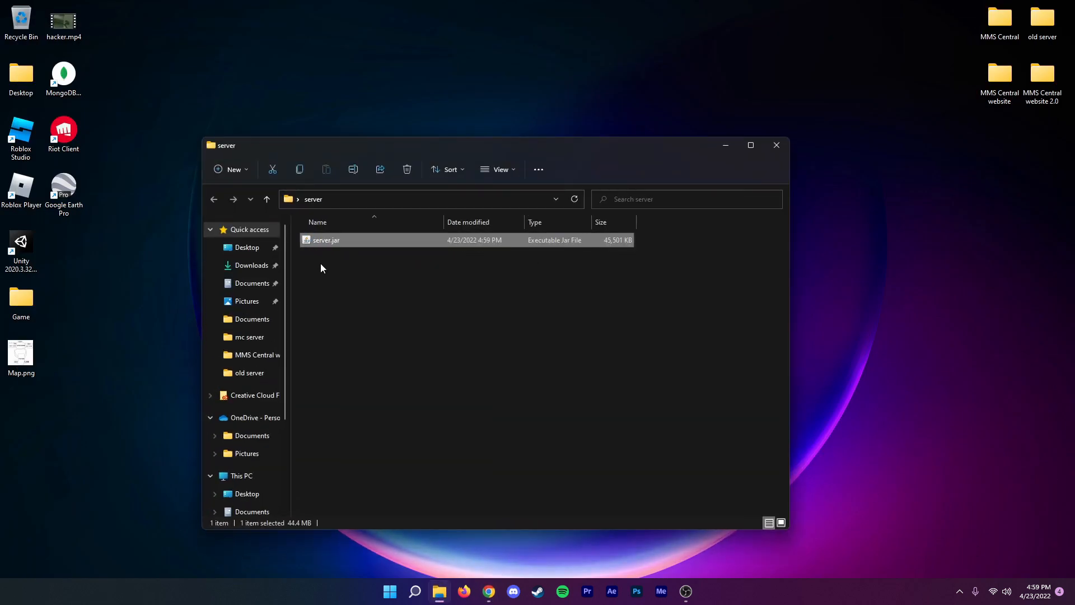
left_click(321, 267)
double_click(328, 240)
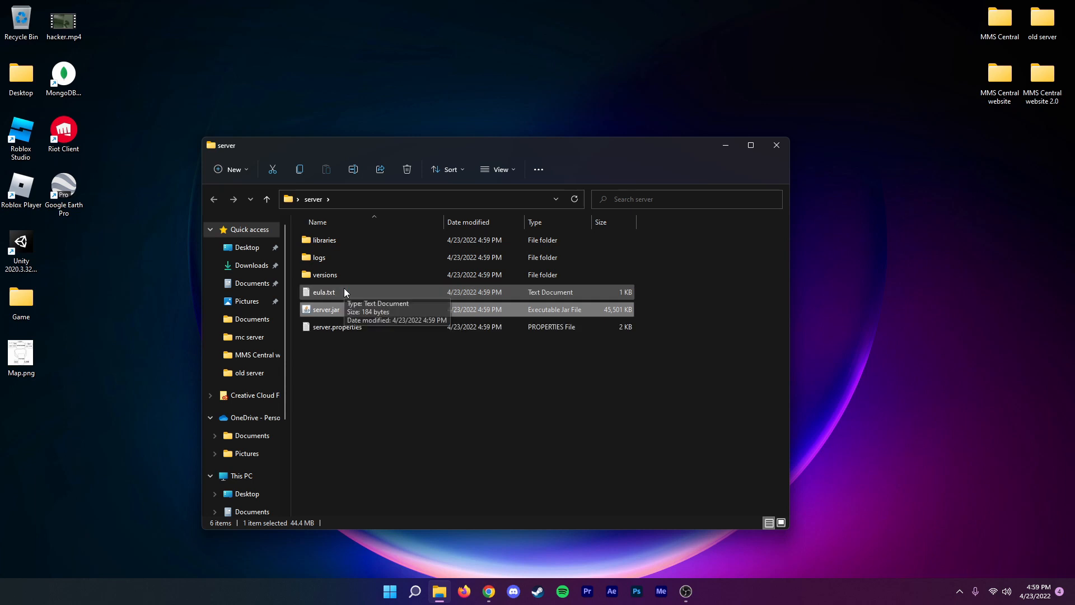
left_click(353, 367)
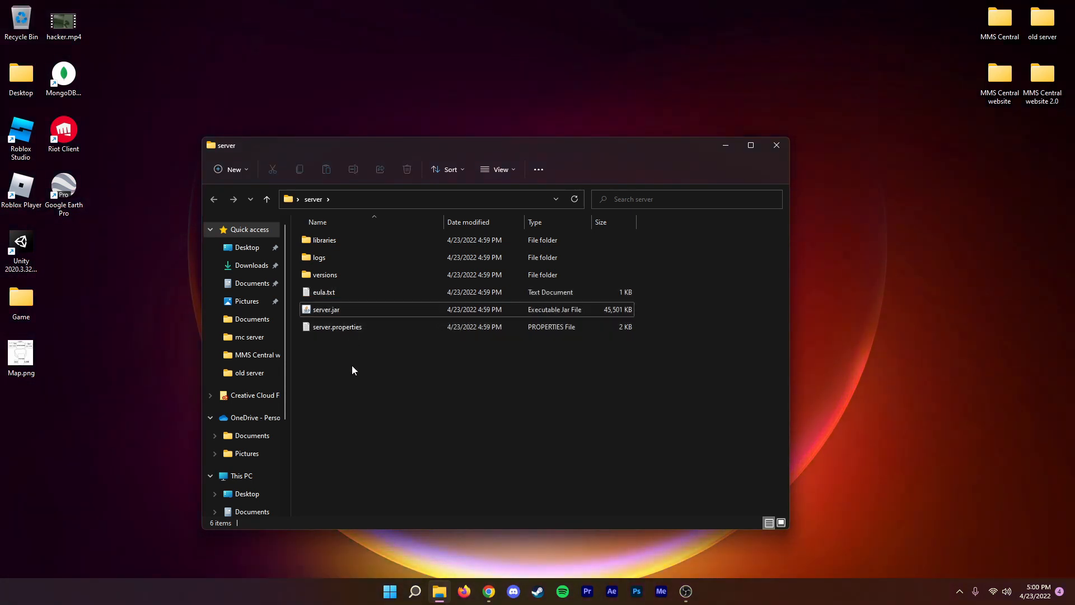
Open eula.txt in Notepad, set eula to true, then save and close the file.
left_click(321, 292)
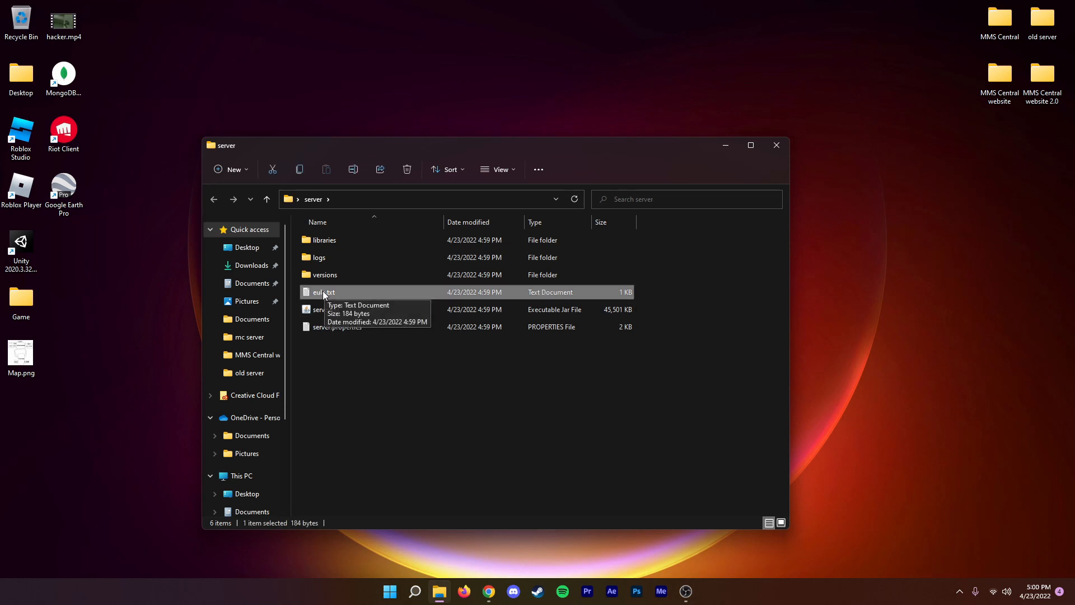
right_click(324, 293)
mouse_move(388, 339)
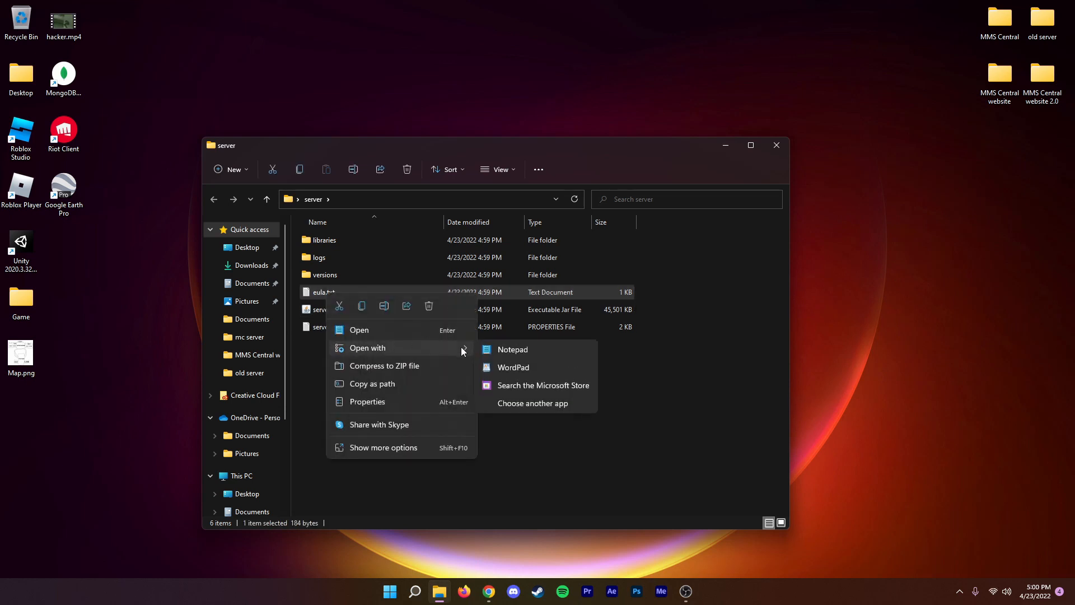
left_click(501, 347)
left_click_drag(189, 175, 164, 178)
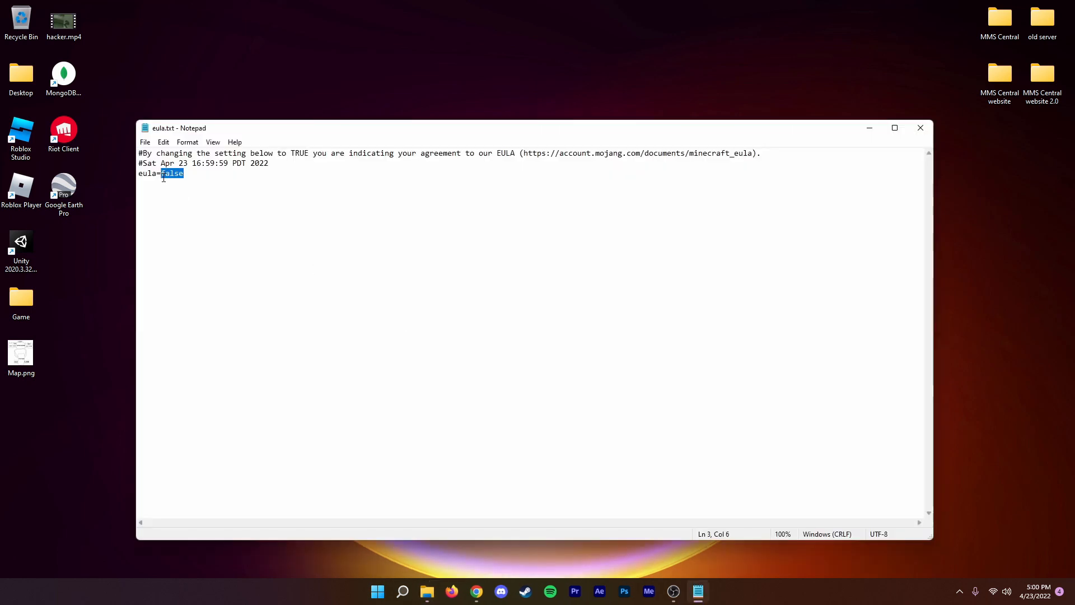
type("true")
left_click(920, 128)
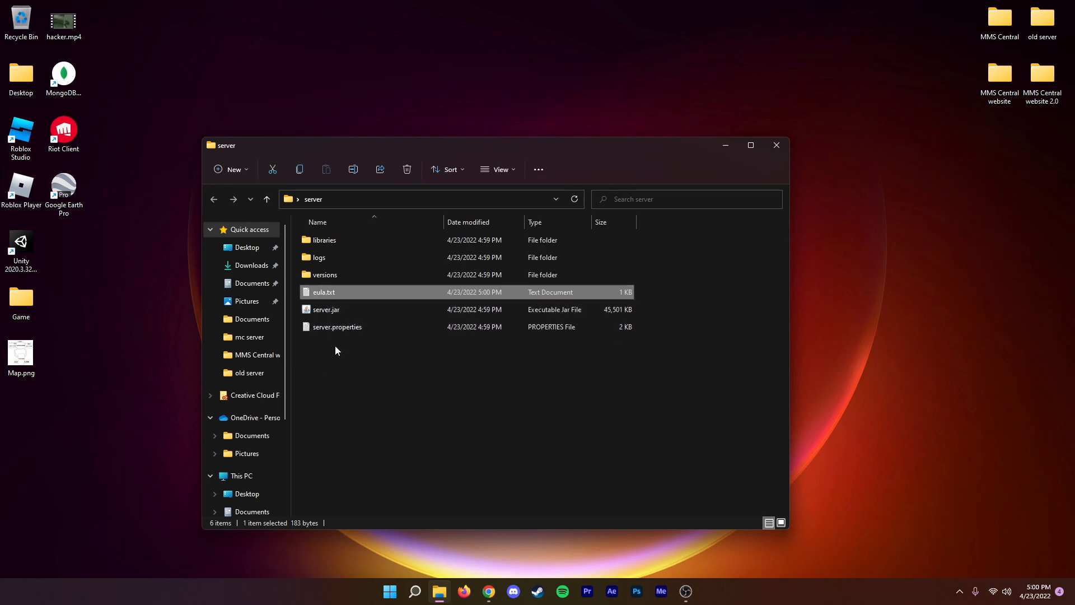
Open Command Prompt and run ipconfig to list the network addresses.
left_click(415, 590)
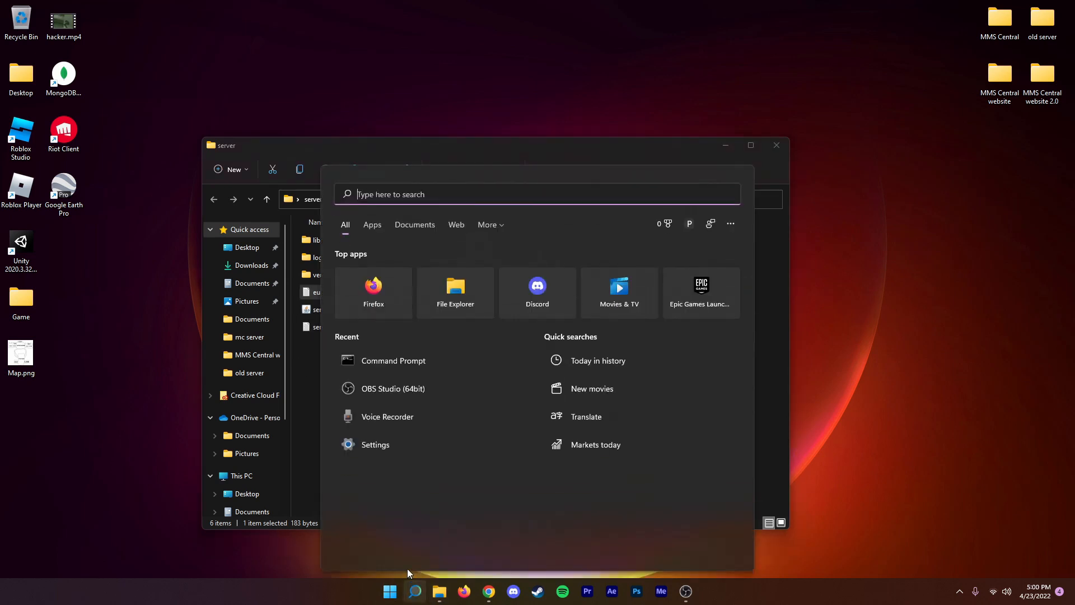
left_click(371, 369)
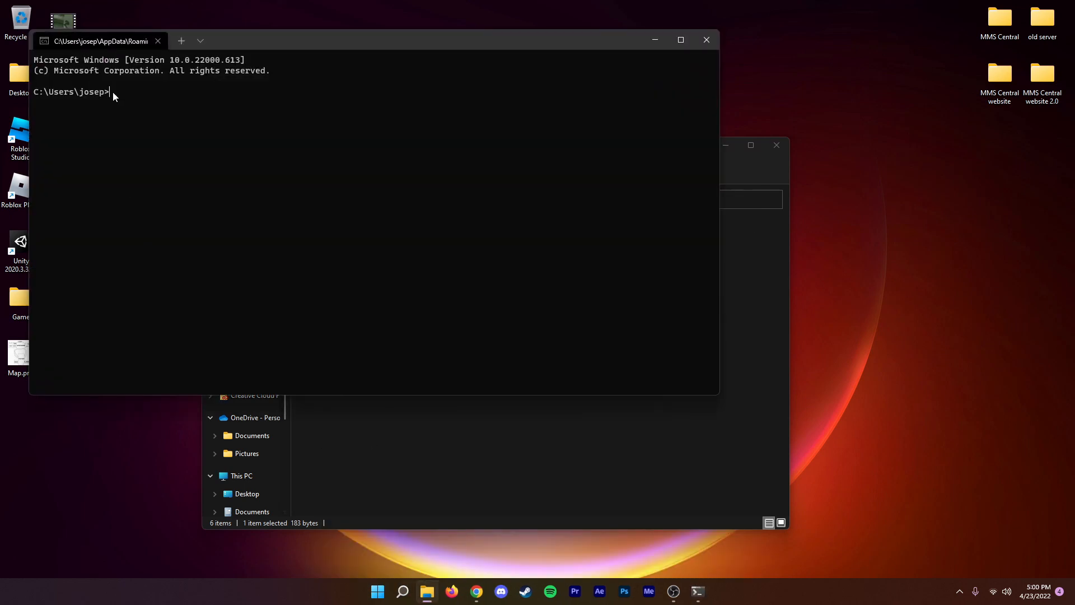
type("ipconfig")
key("Return")
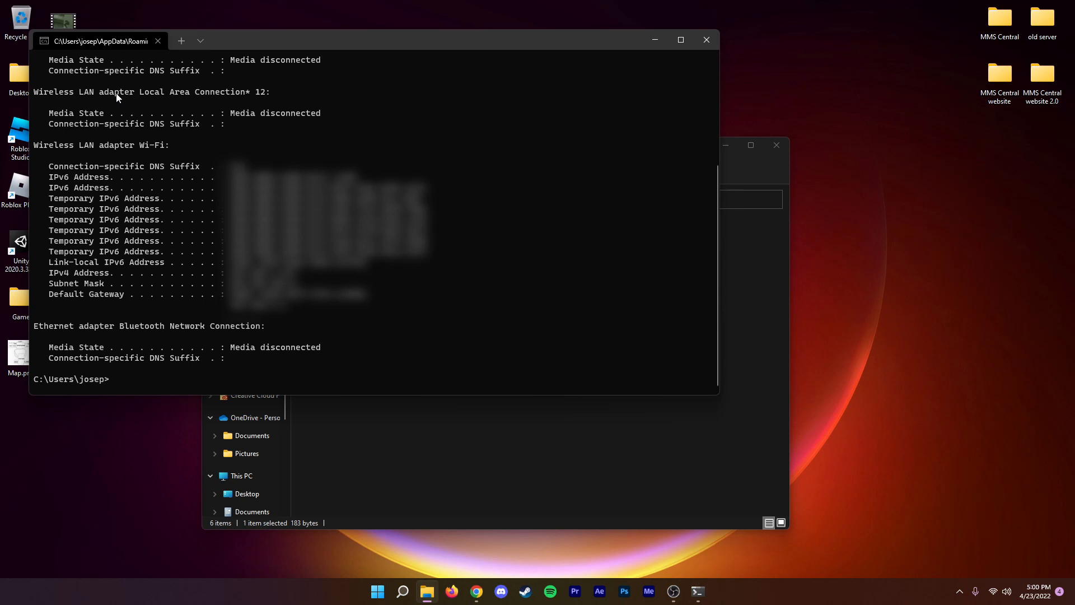
Open server.properties from the server folder in Notepad and place the text cursor at the end of the server-ip line.
left_click(415, 430)
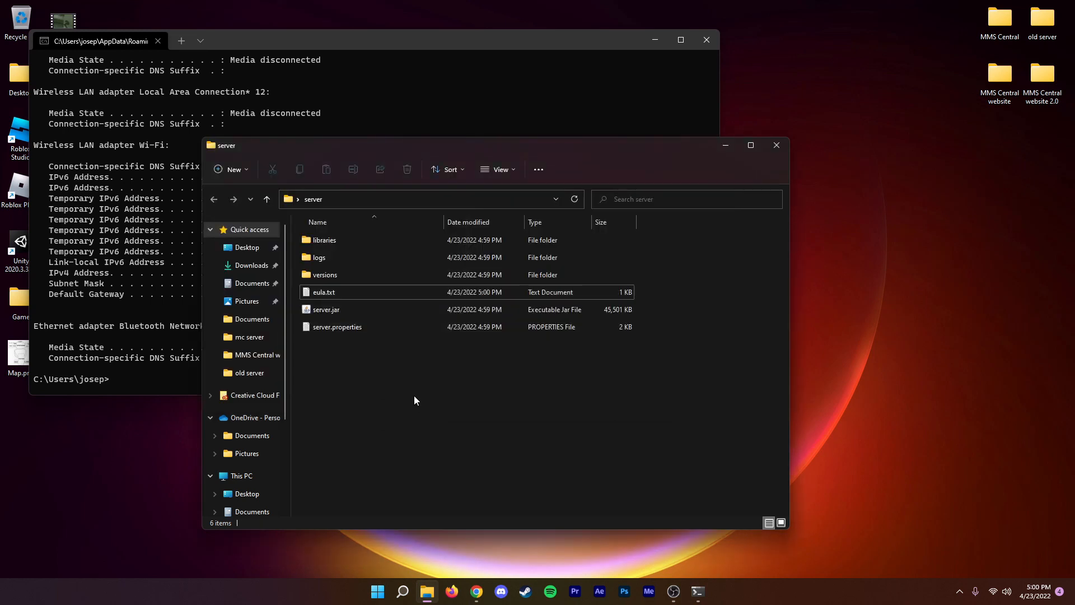
left_click(317, 328)
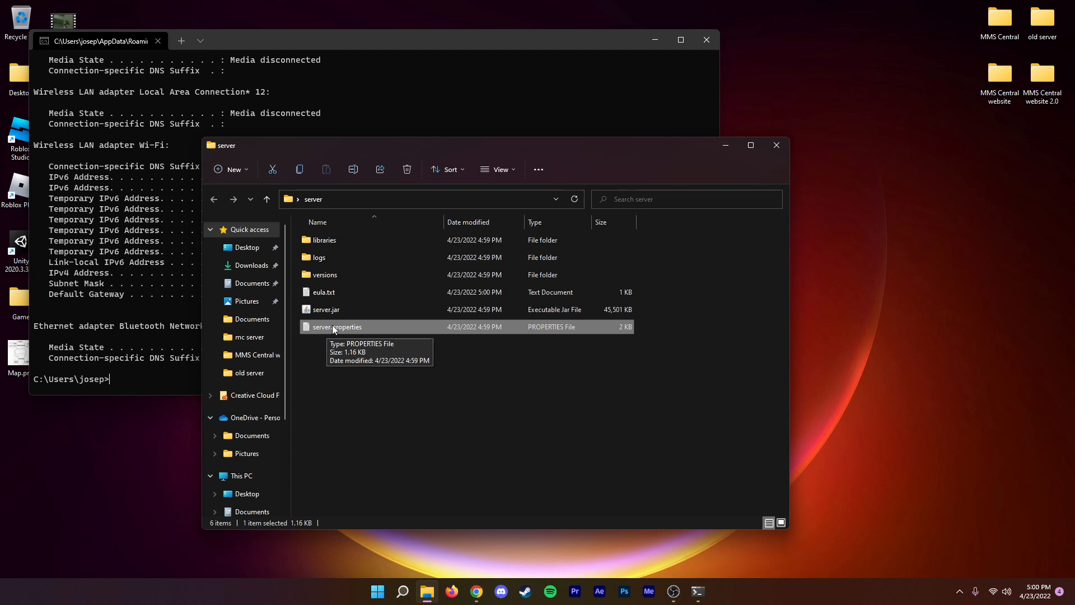
right_click(338, 328)
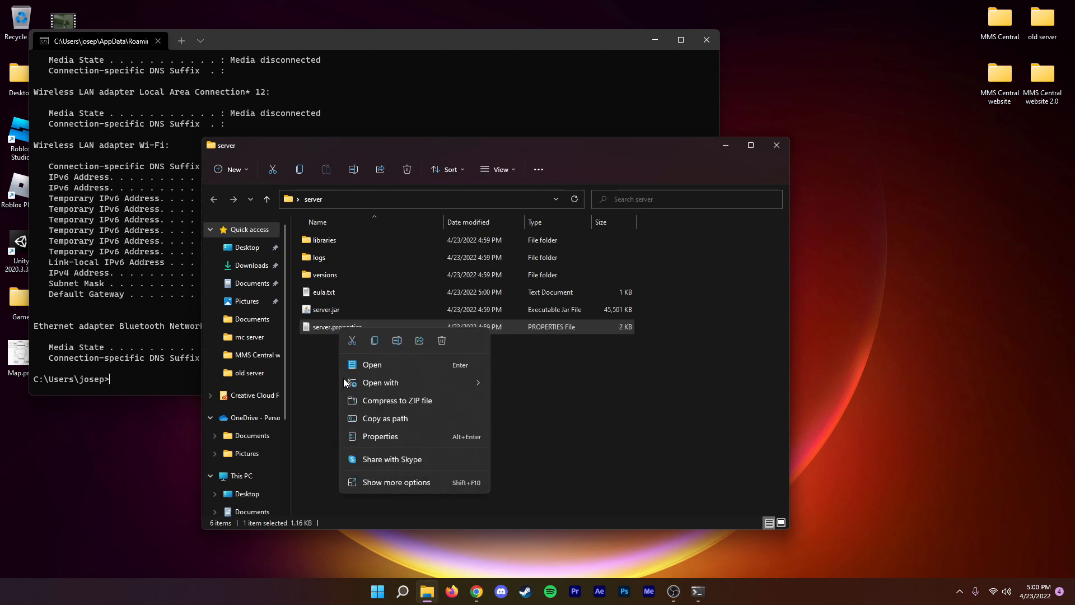
mouse_move(344, 383)
left_click(522, 383)
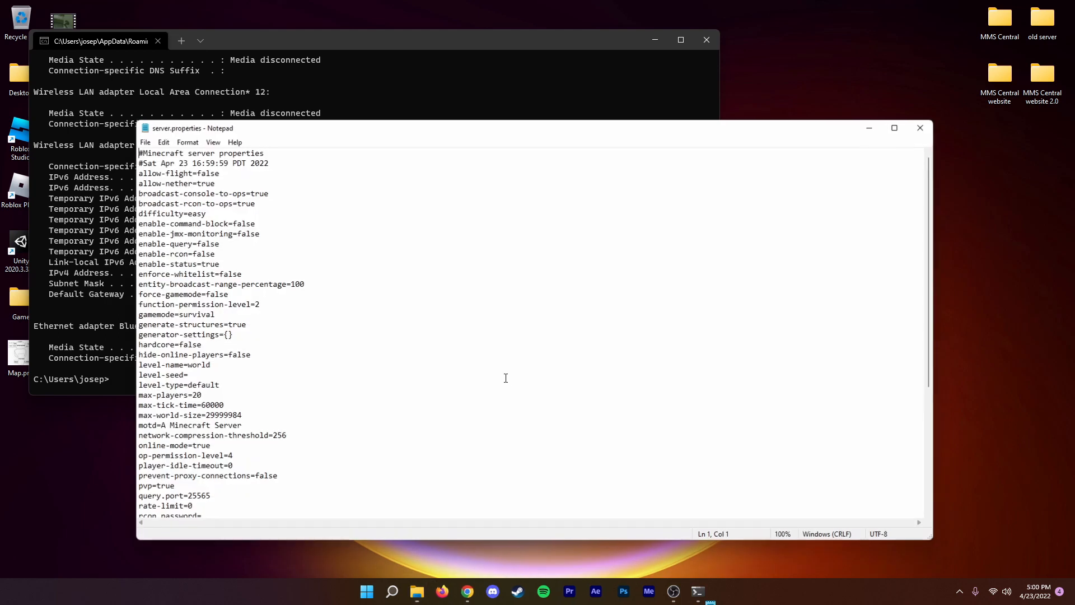
scroll(189, 409, "down", 6)
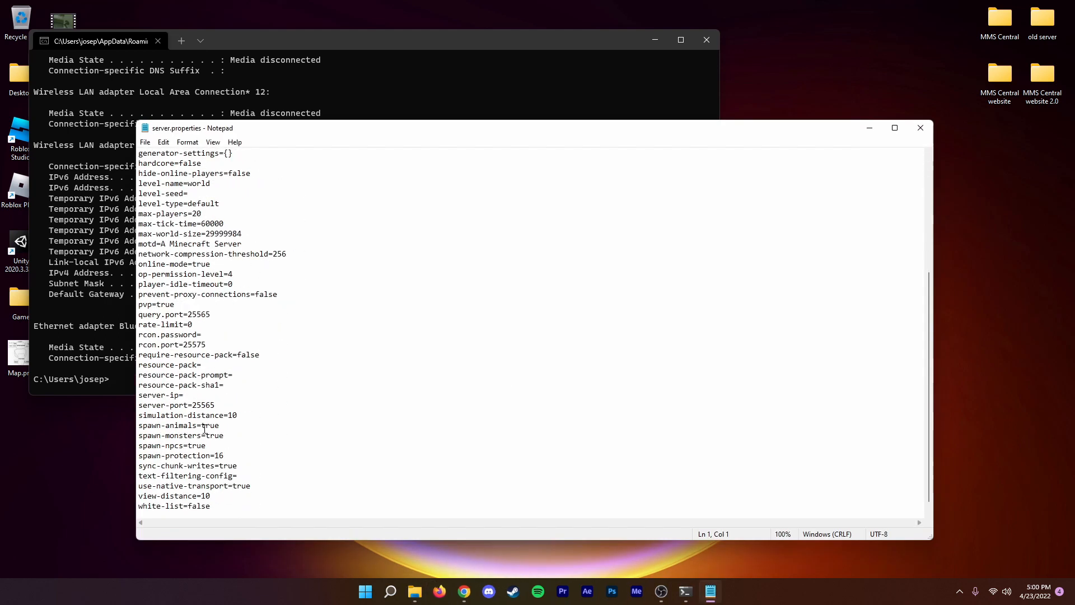
left_click_drag(141, 385, 188, 385)
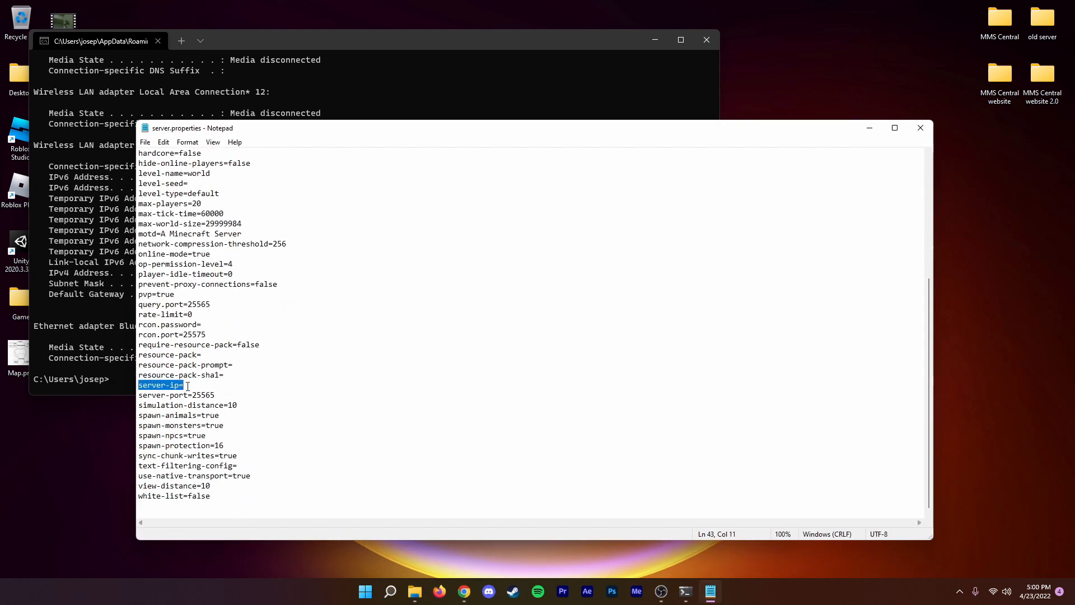
left_click(188, 386)
Minimize the server folder window and move the server.properties window aside so the ipconfig addresses are readable next to it.
left_click_drag(596, 132, 759, 106)
left_click(280, 141)
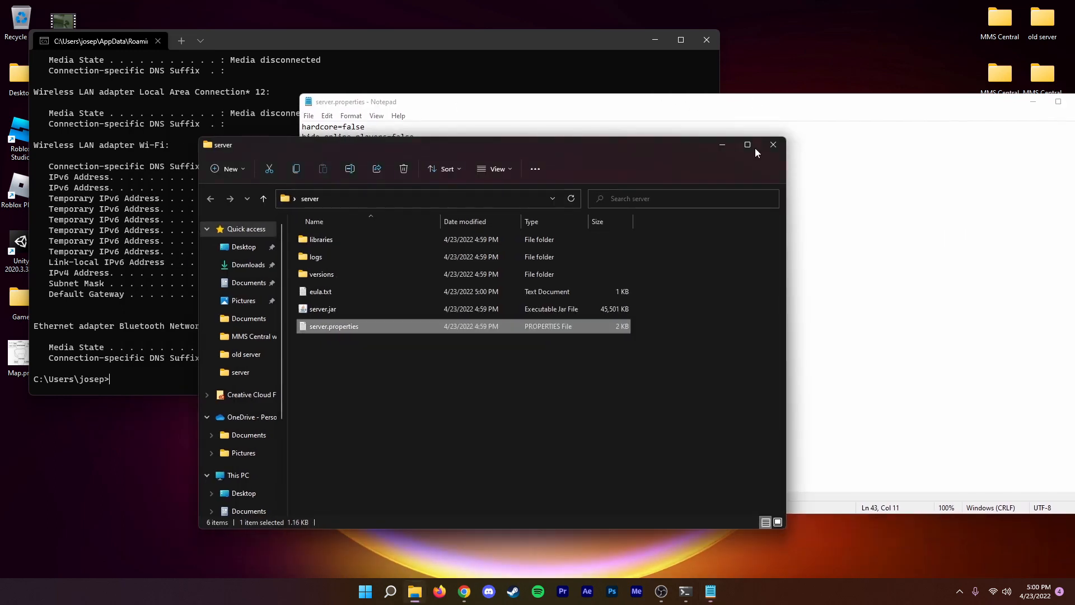
left_click(724, 146)
left_click_drag(666, 104, 734, 93)
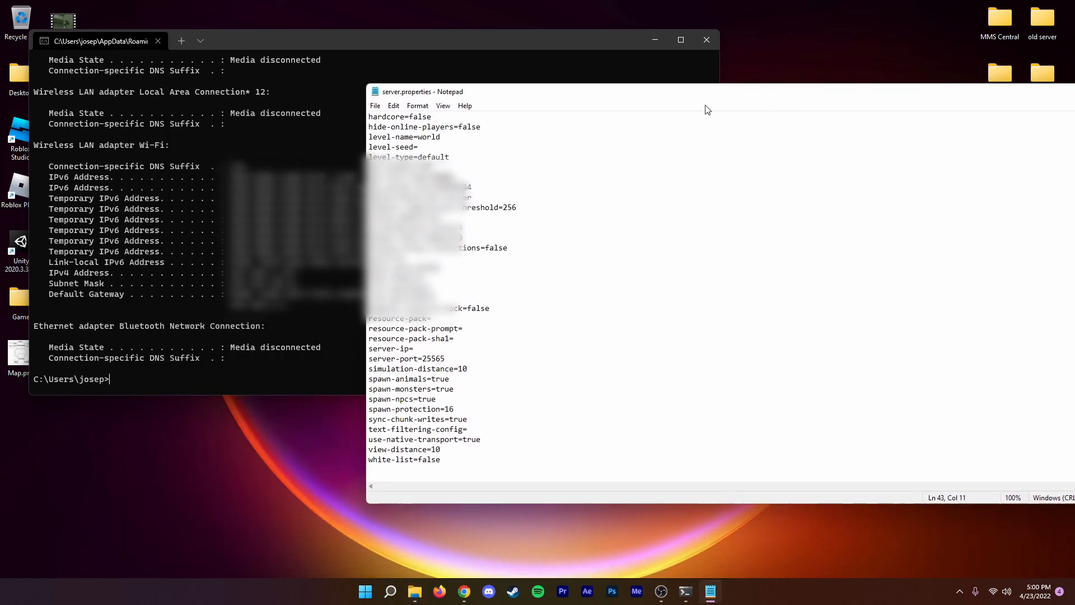
Enter the computer's IPv4 address as the server-ip value in server.properties, then save and close the file.
left_click(85, 274)
type("192")
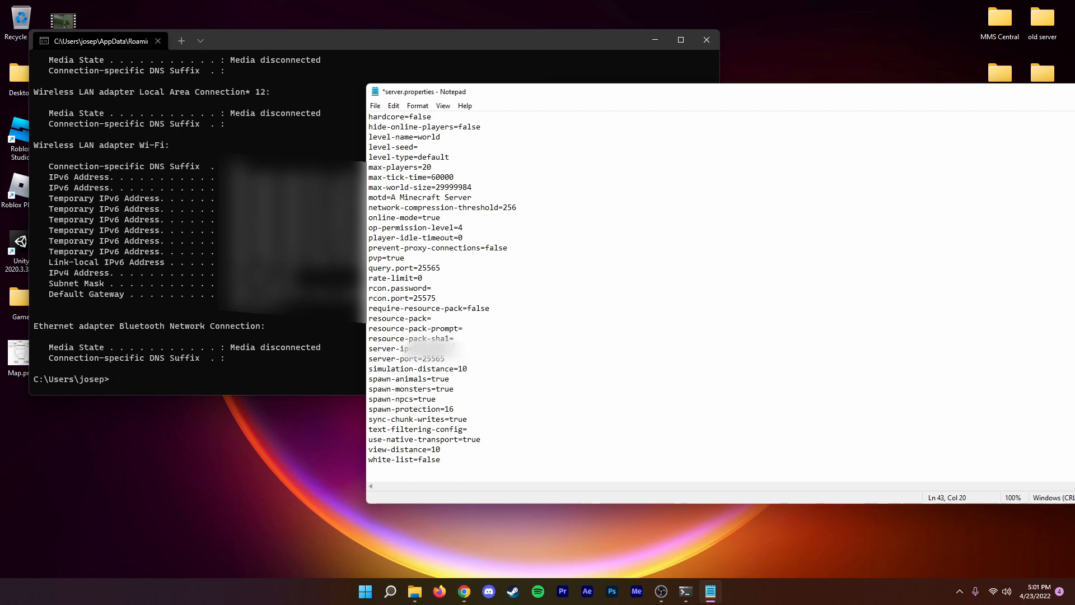
key("ctrl+s")
key("alt+F4")
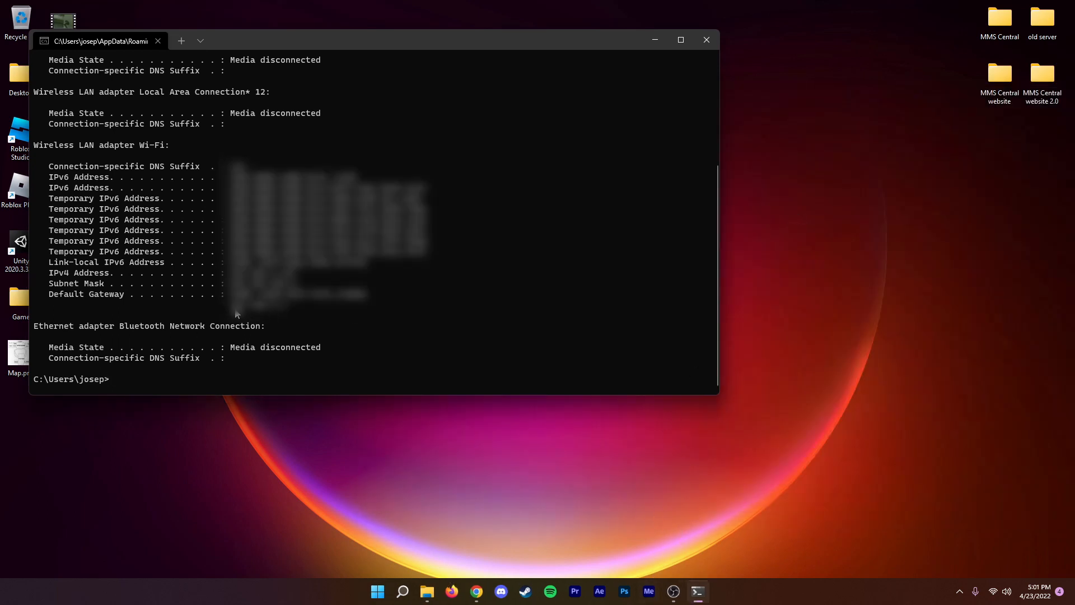
Copy the default gateway address from the ipconfig output and open 192.168.1.1 in a new Chrome tab.
left_click_drag(231, 310, 285, 314)
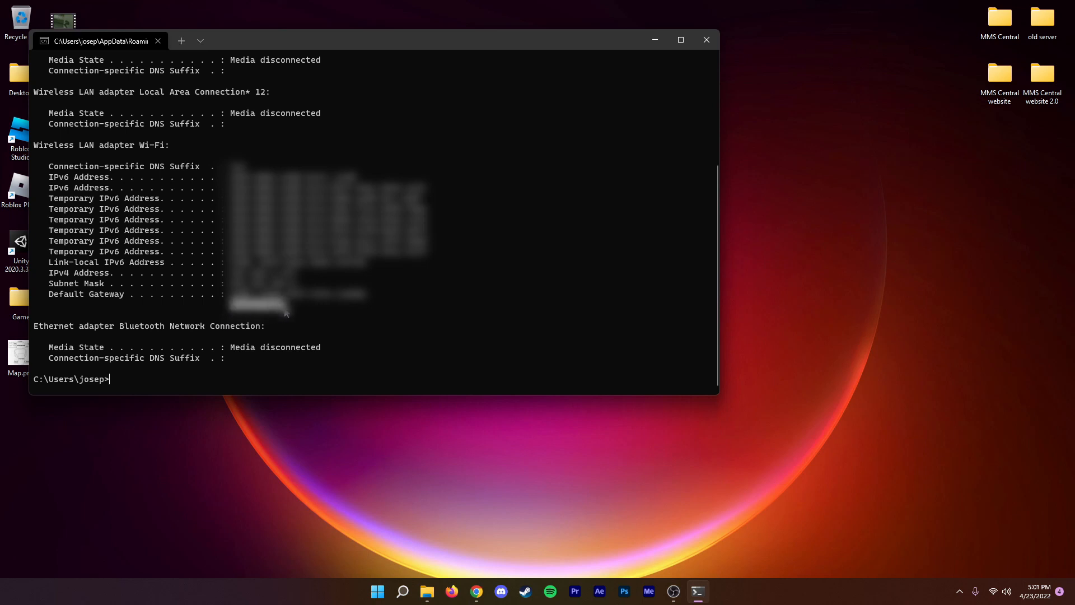
key("ctrl+c")
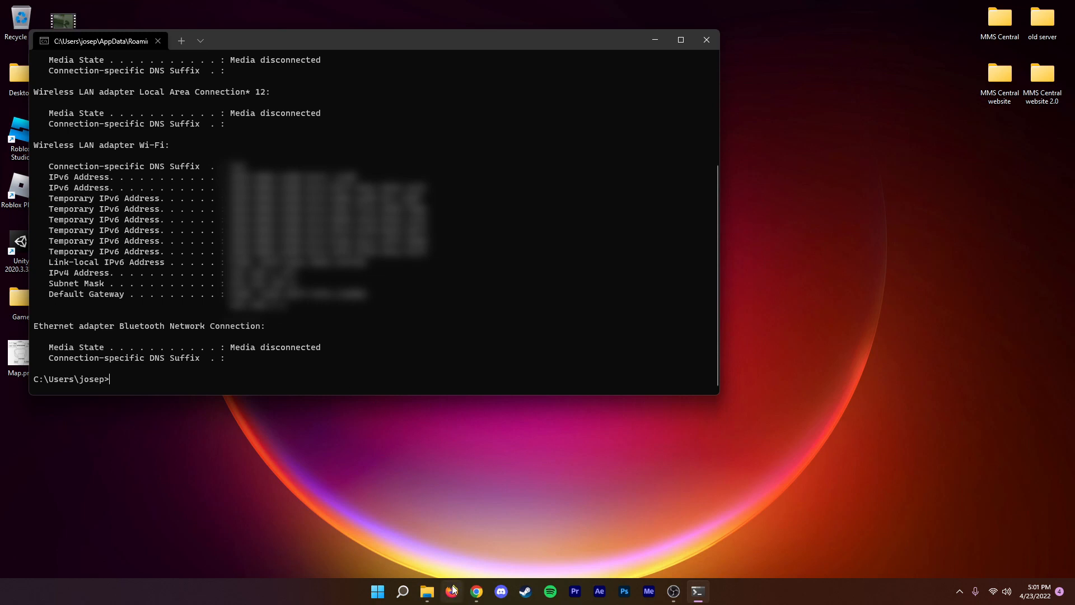
left_click(476, 592)
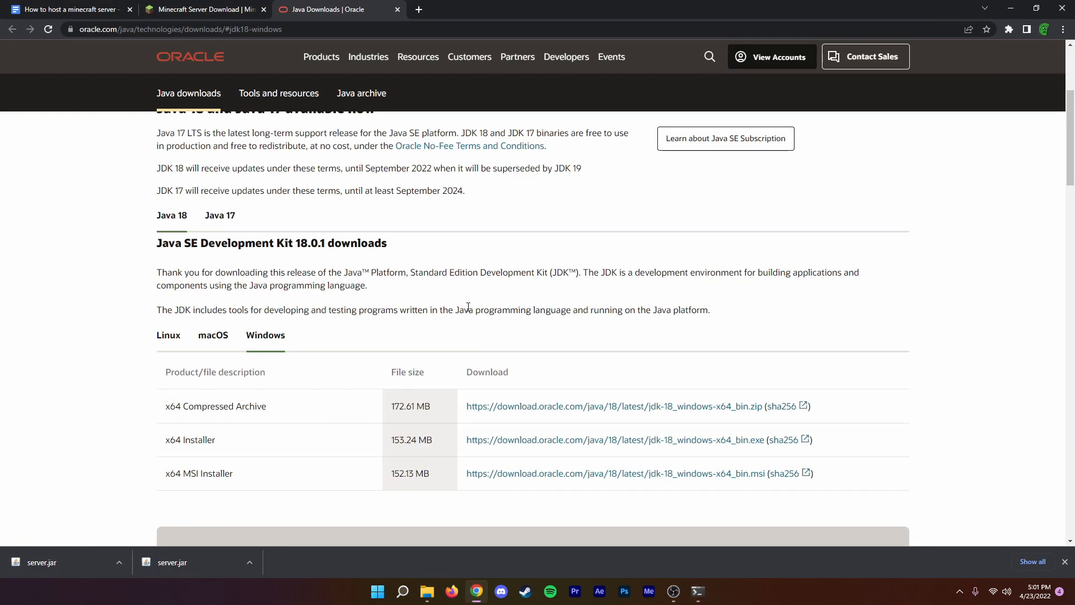
left_click(419, 10)
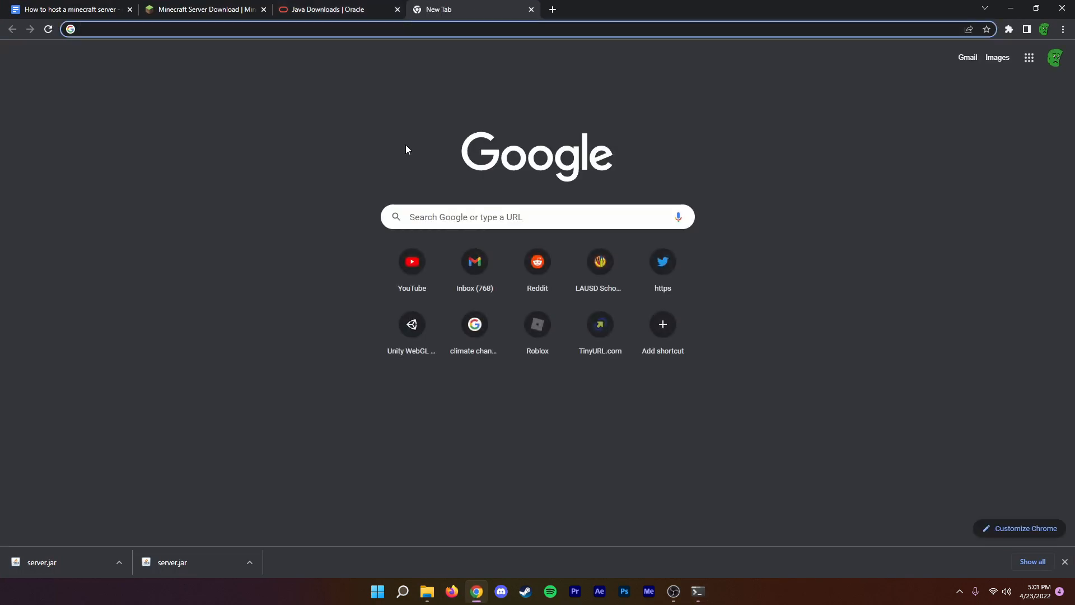
type("192.168.l")
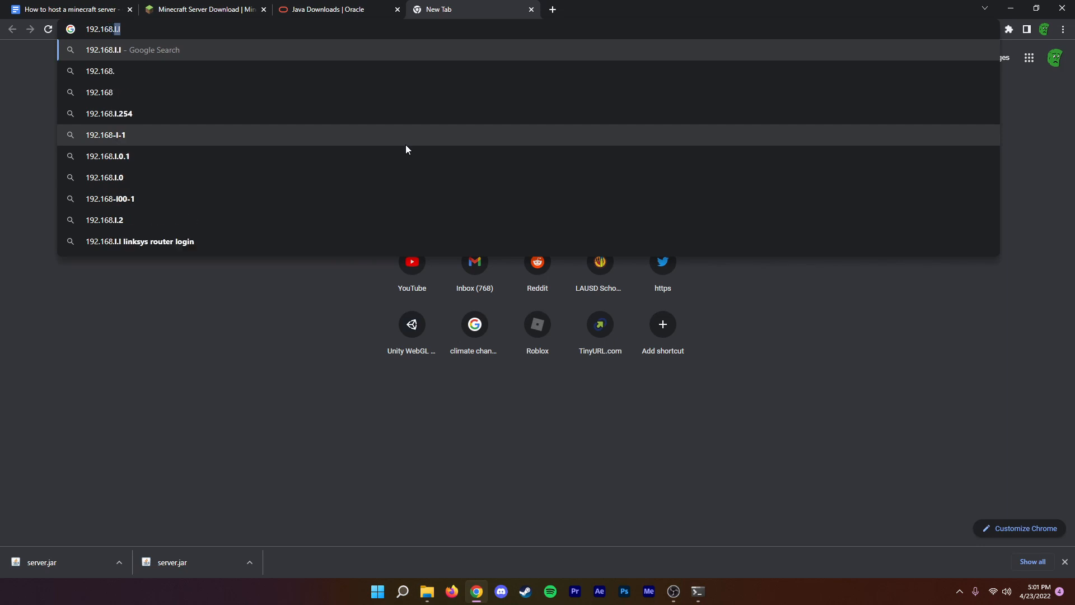
type("1.1")
key("Return")
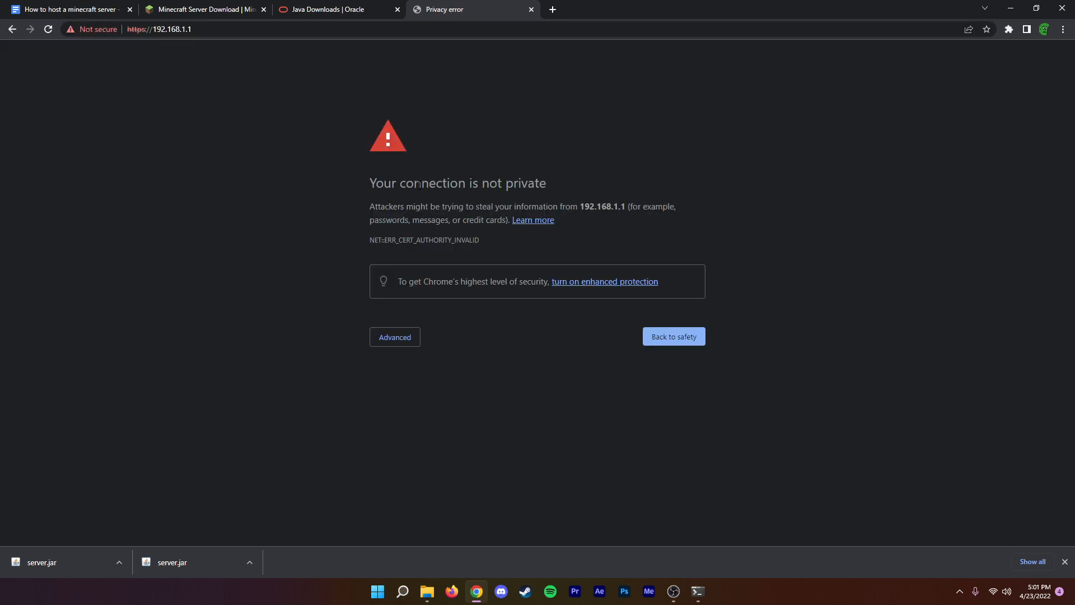
Bypass the browser's privacy warning and proceed to the router page at 192.168.1.1.
left_click_drag(372, 184, 443, 185)
left_click(463, 259)
left_click(401, 343)
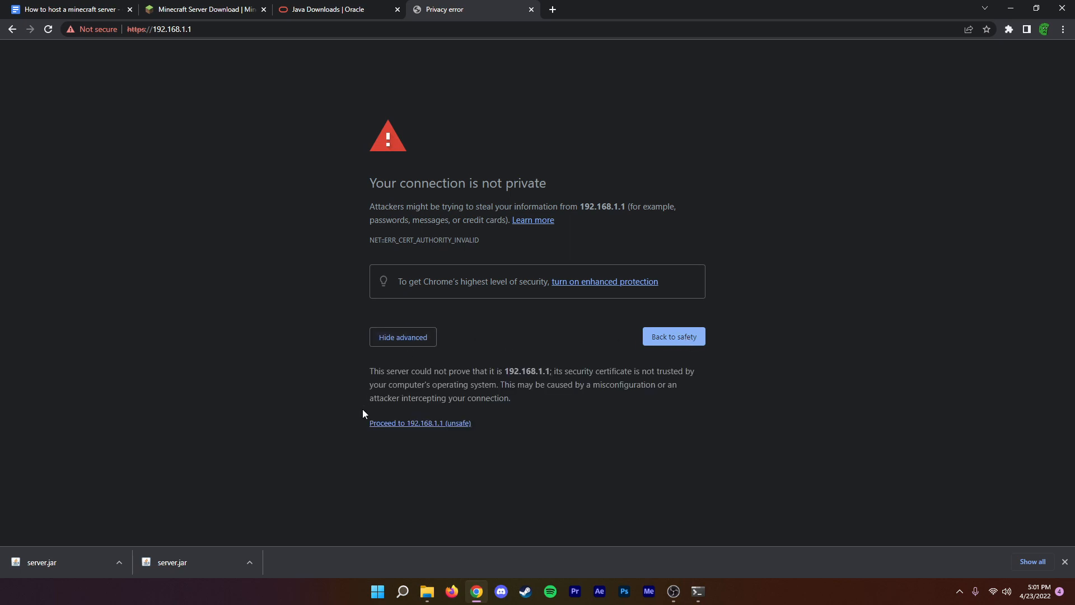
left_click(396, 425)
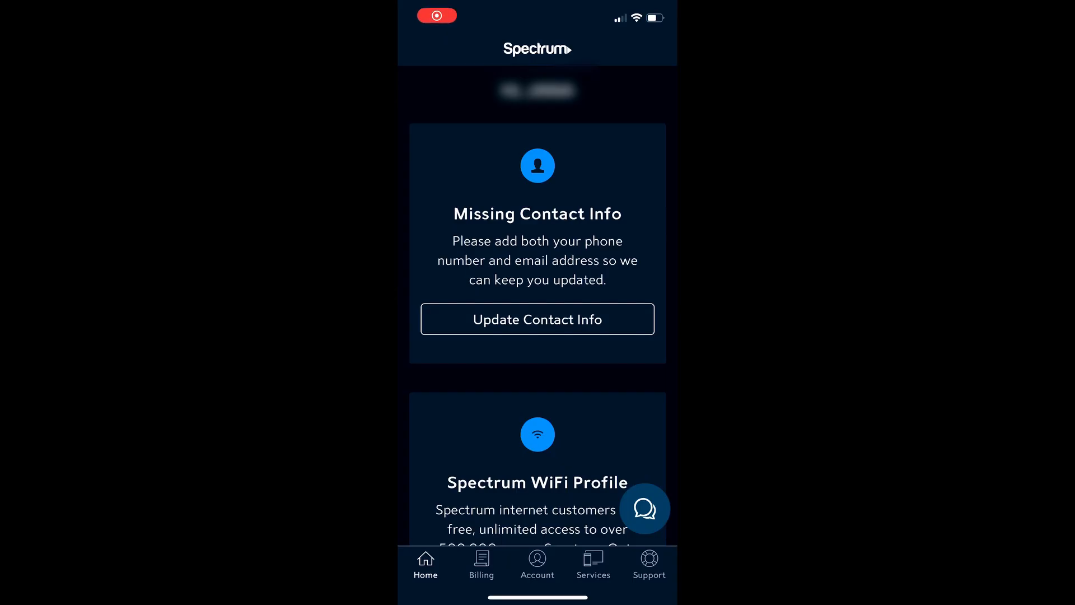
In the Spectrum mobile app, open the router's Port Forwarding & IP Reservations page from its advanced settings.
left_click(594, 564)
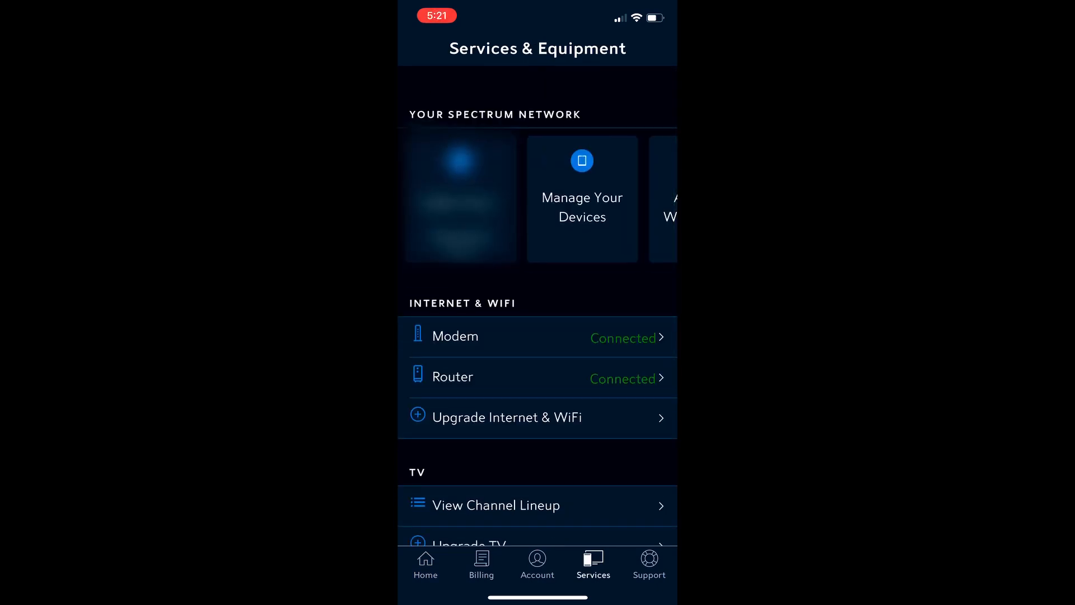
left_click(452, 377)
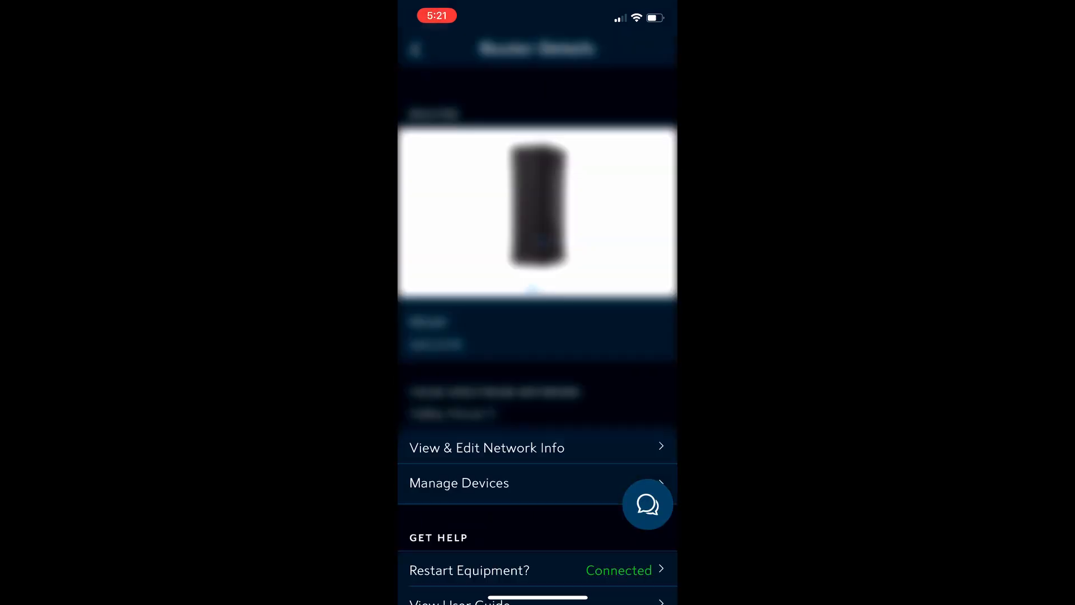
scroll(537, 336, "down", 3)
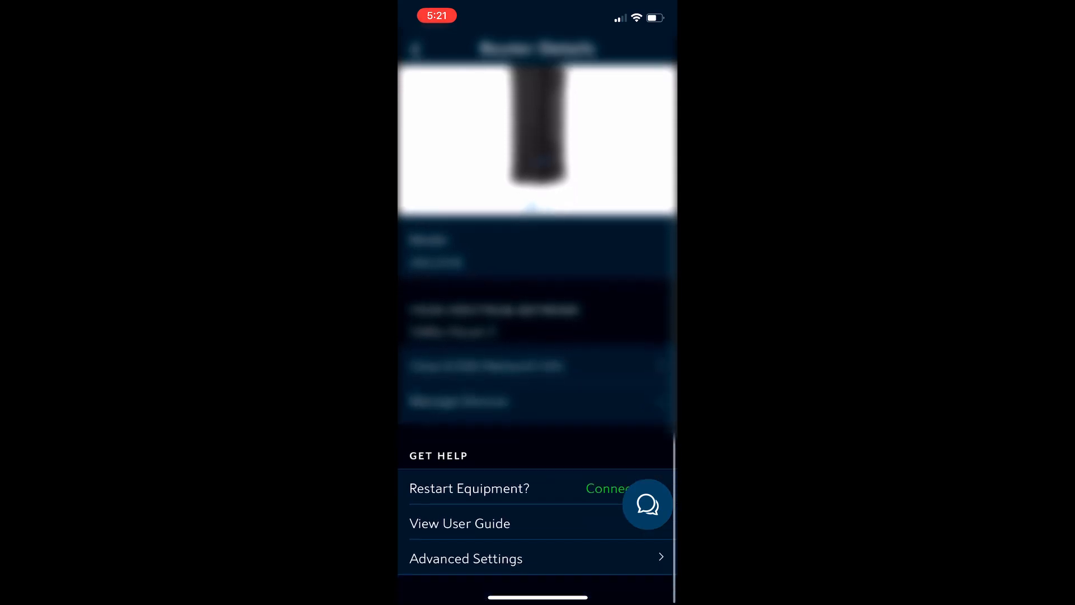
left_click(466, 562)
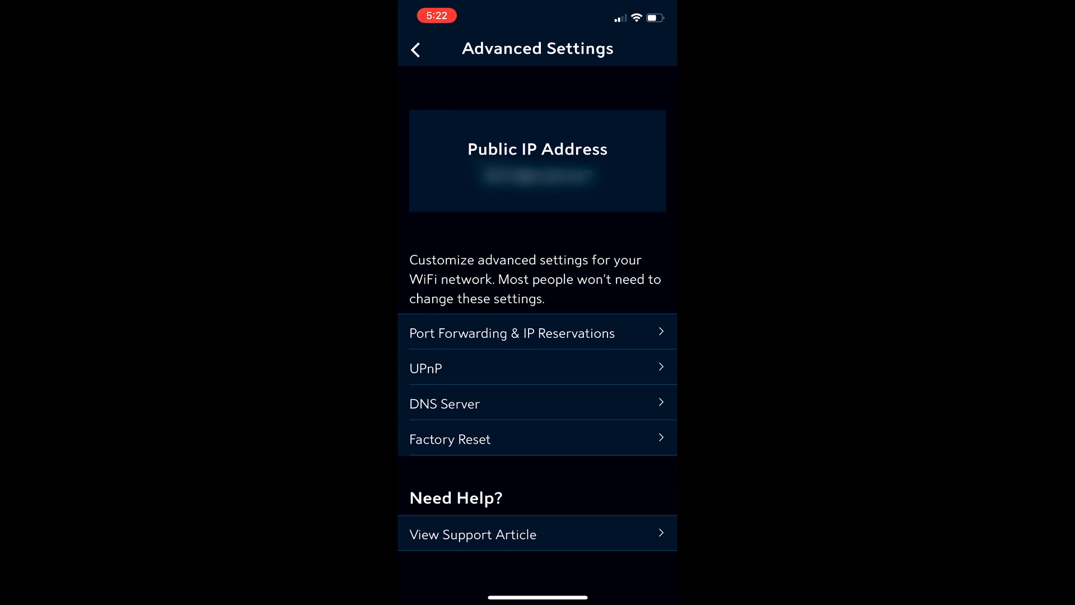
left_click(512, 333)
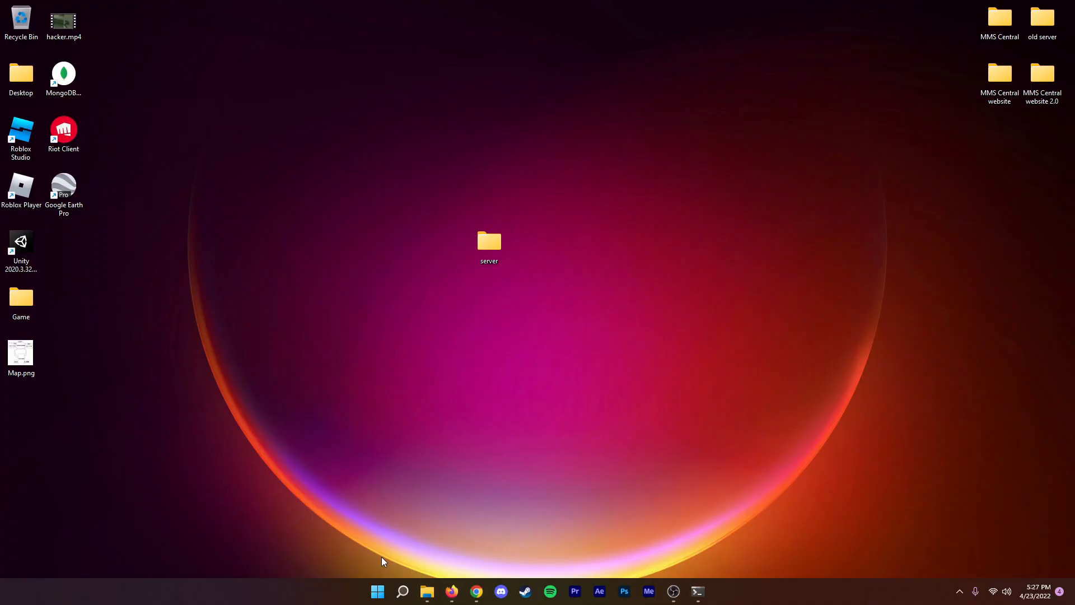
Open the System page under System and Security in the Windows Control Panel to check the computer's device name.
left_click(402, 591)
type("cont")
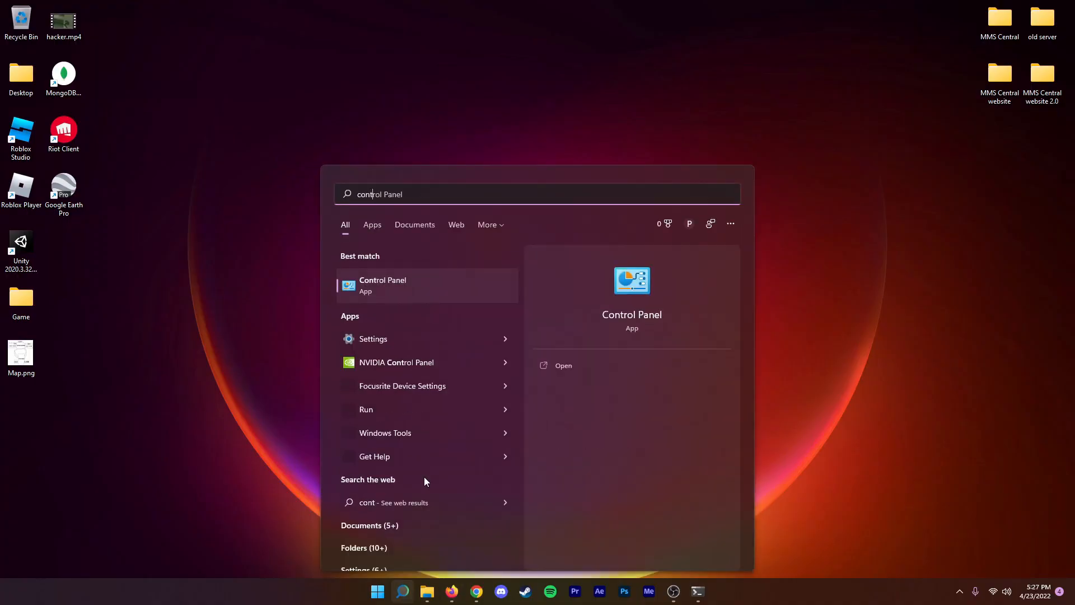
key("Return")
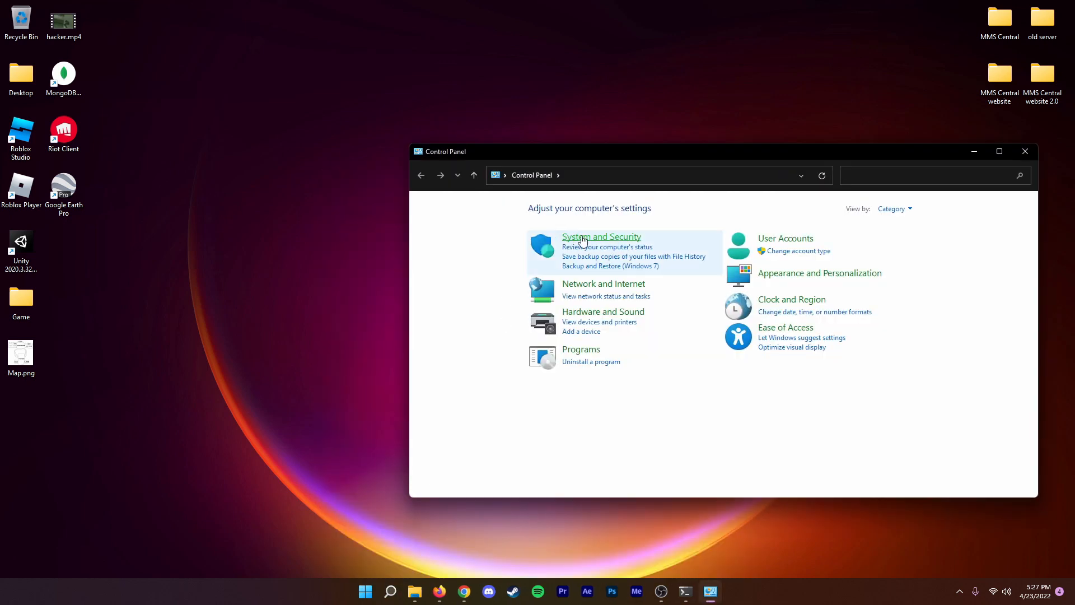
left_click(582, 240)
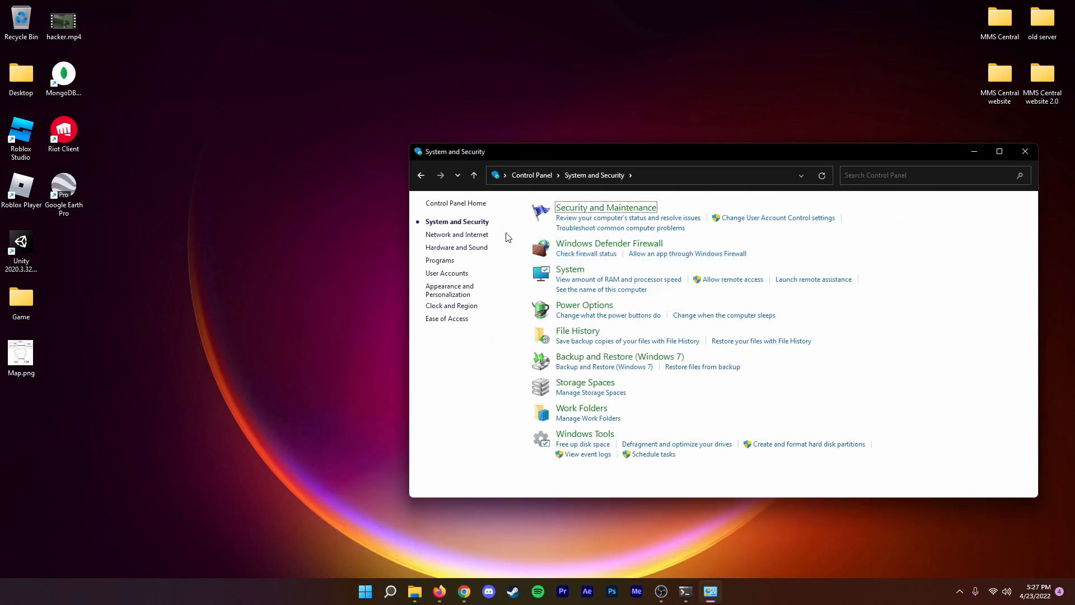
left_click(563, 271)
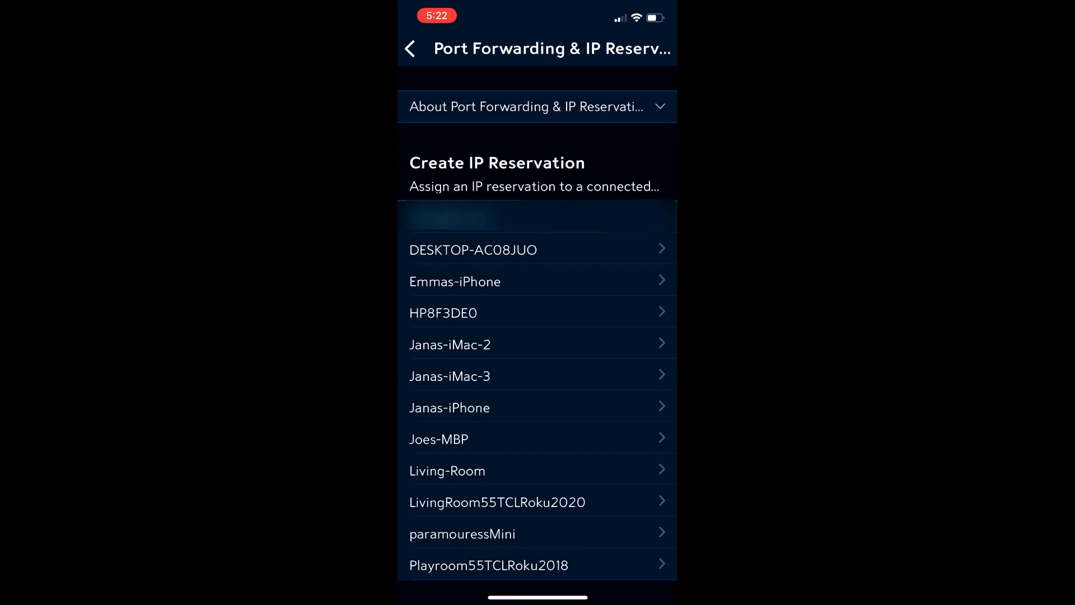
In the Spectrum app, reserve the IP address for DESKTOP-AC08JUO and start a new port assignment for it.
left_click(473, 250)
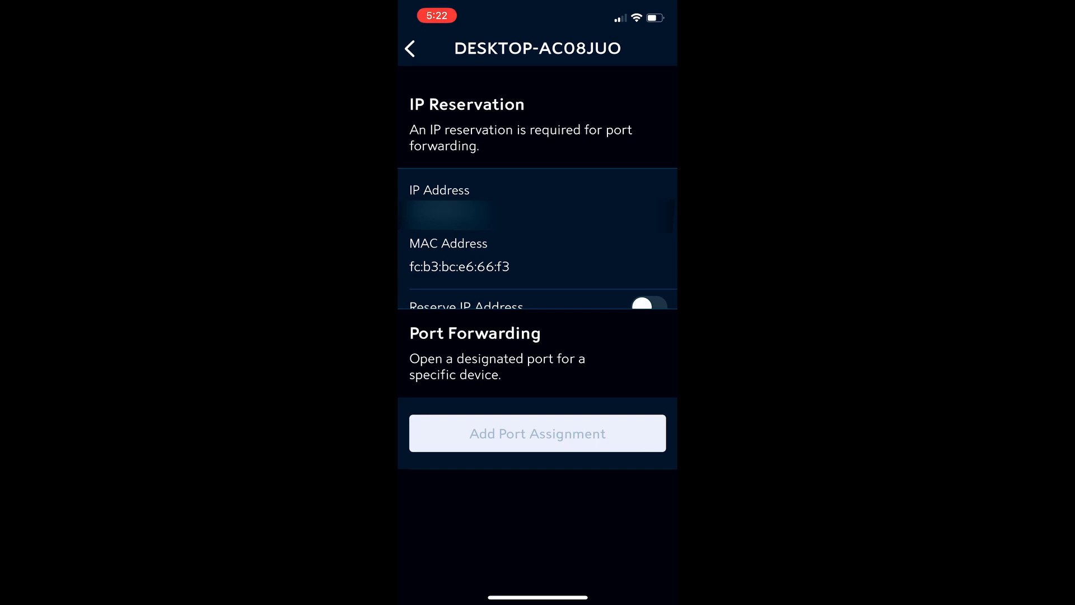
left_click(649, 304)
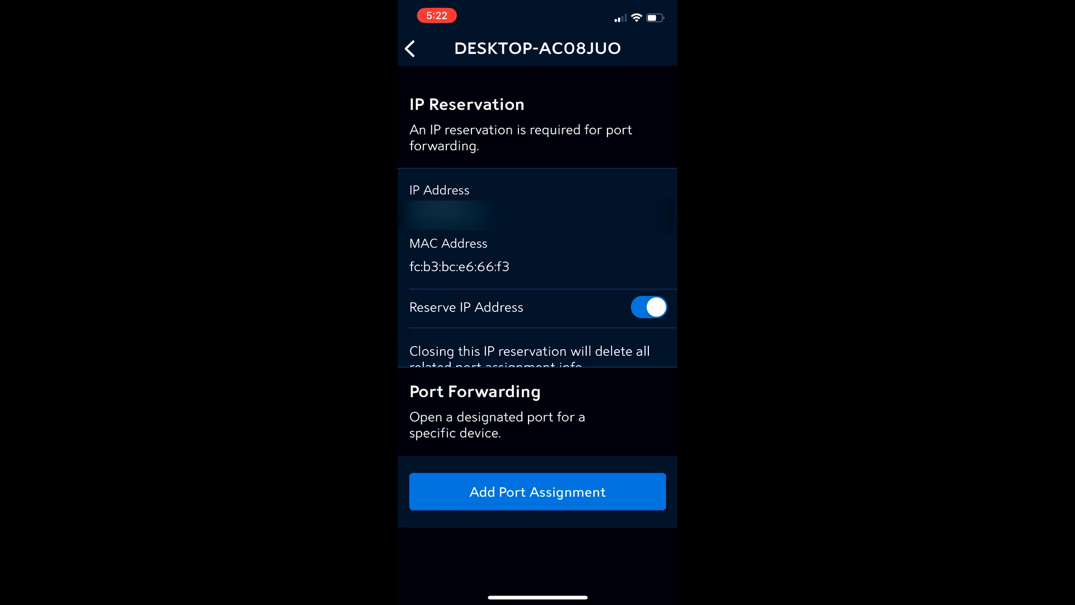
left_click(538, 491)
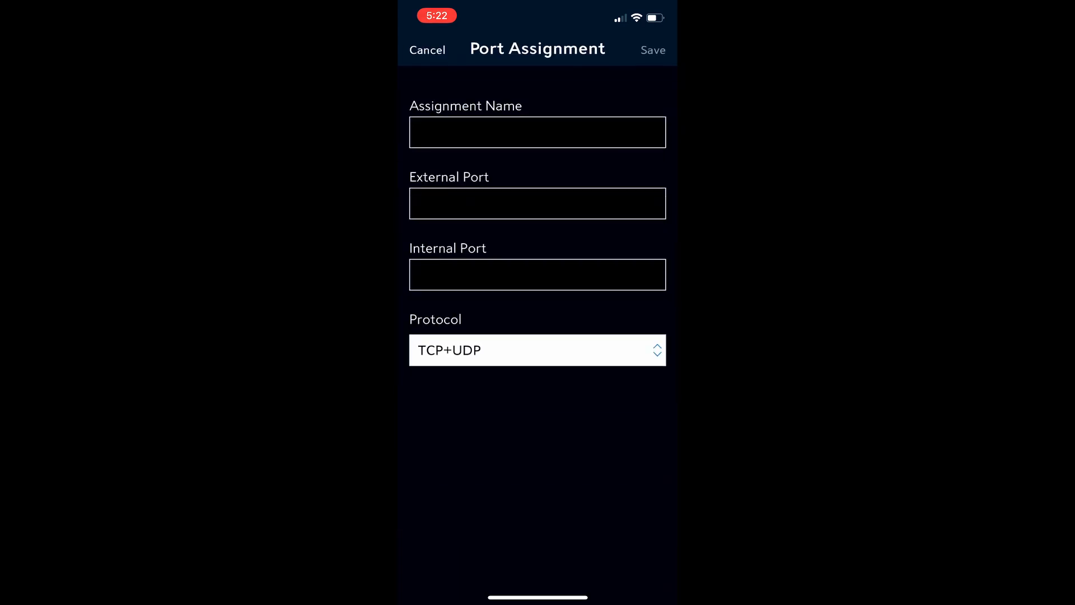
Save a port assignment named Minecraft server with external and internal port 25565 and protocol TCP+UDP, accepting the router update.
left_click(538, 133)
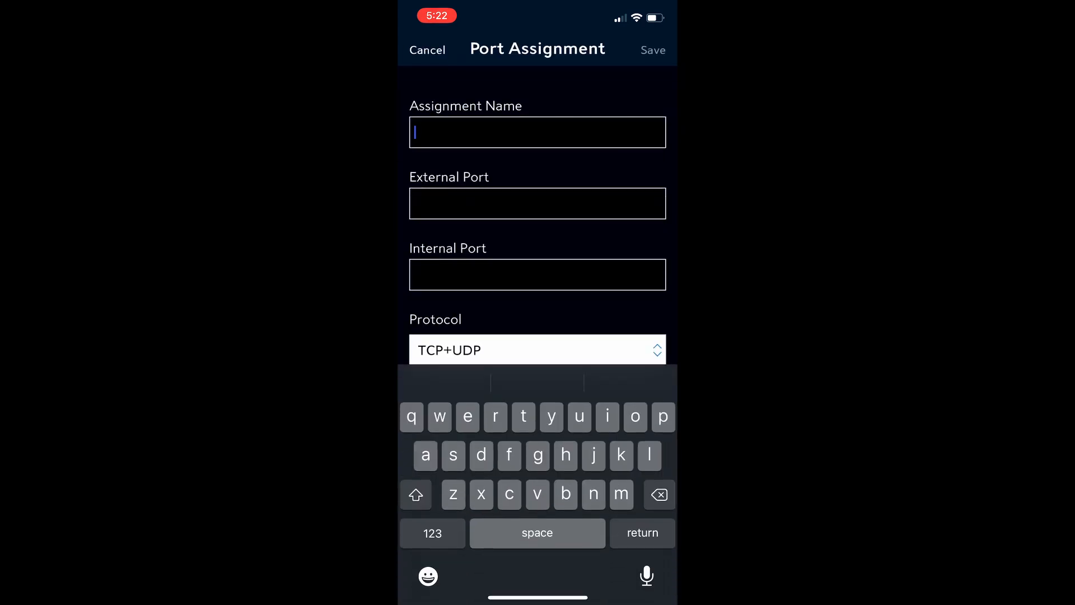
type("Minecra")
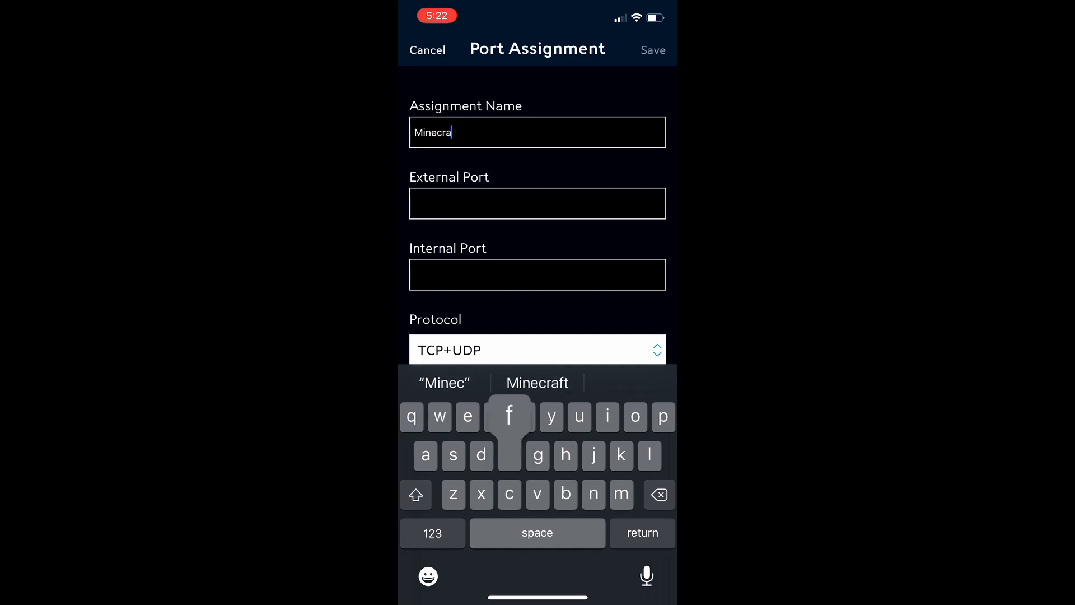
type("ft server")
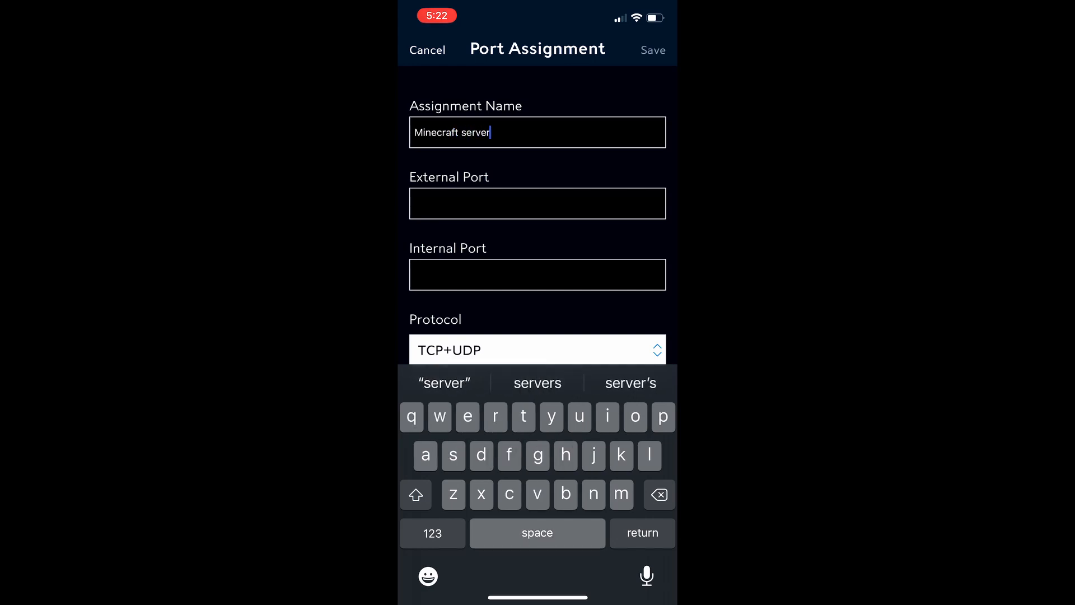
left_click(537, 203)
type("25565")
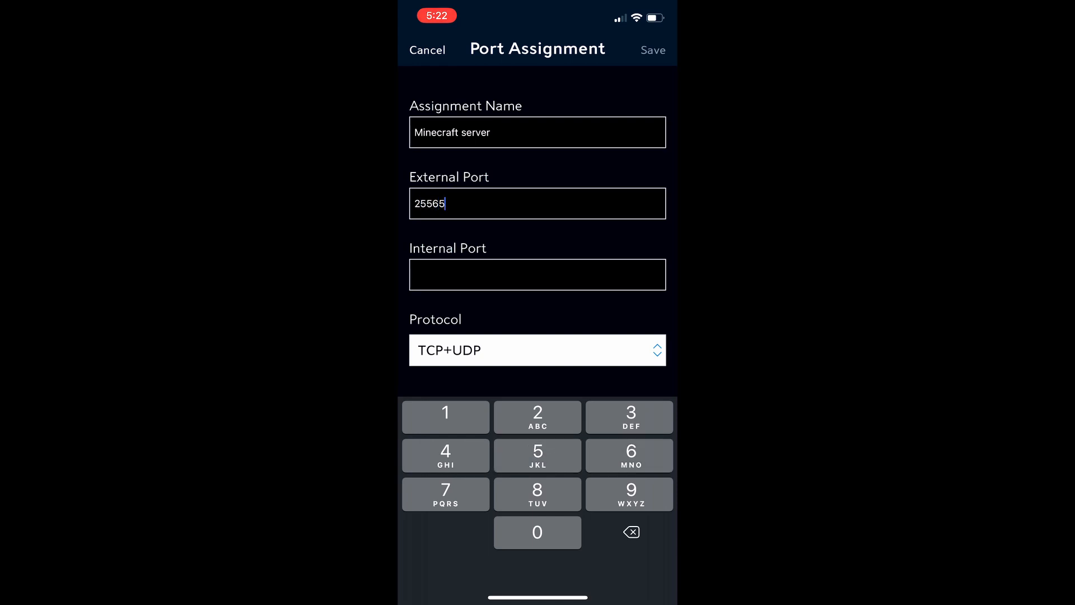
left_click(537, 275)
type("25565")
left_click(538, 381)
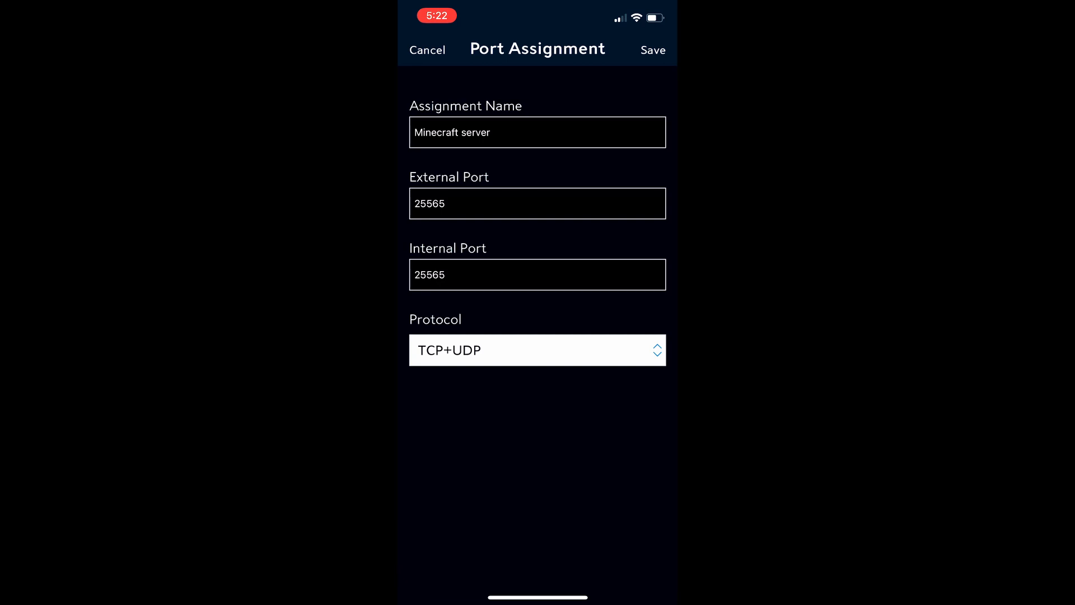
left_click(653, 49)
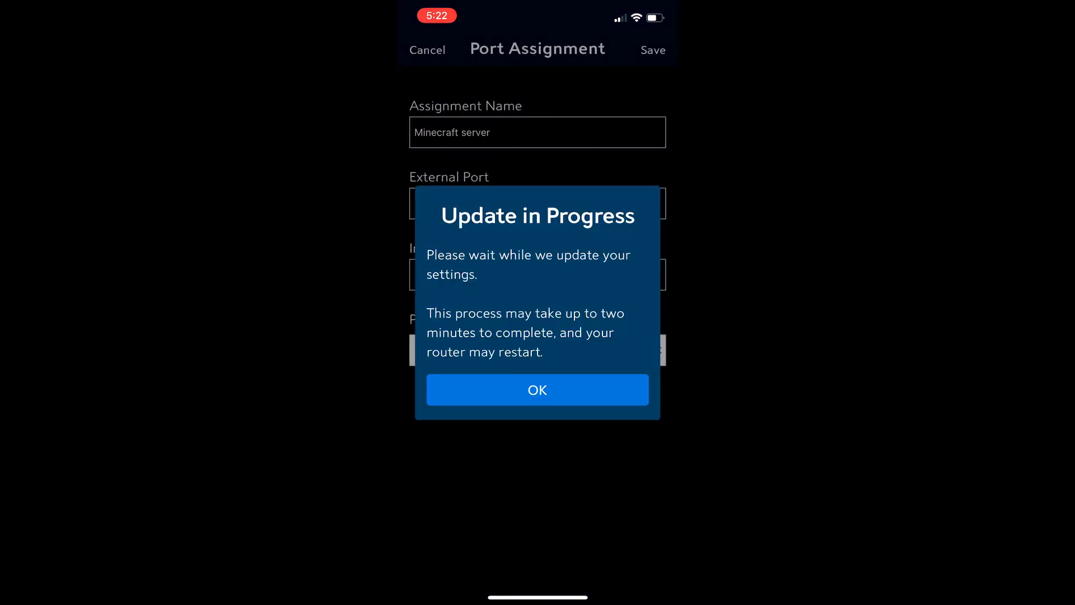
left_click(538, 390)
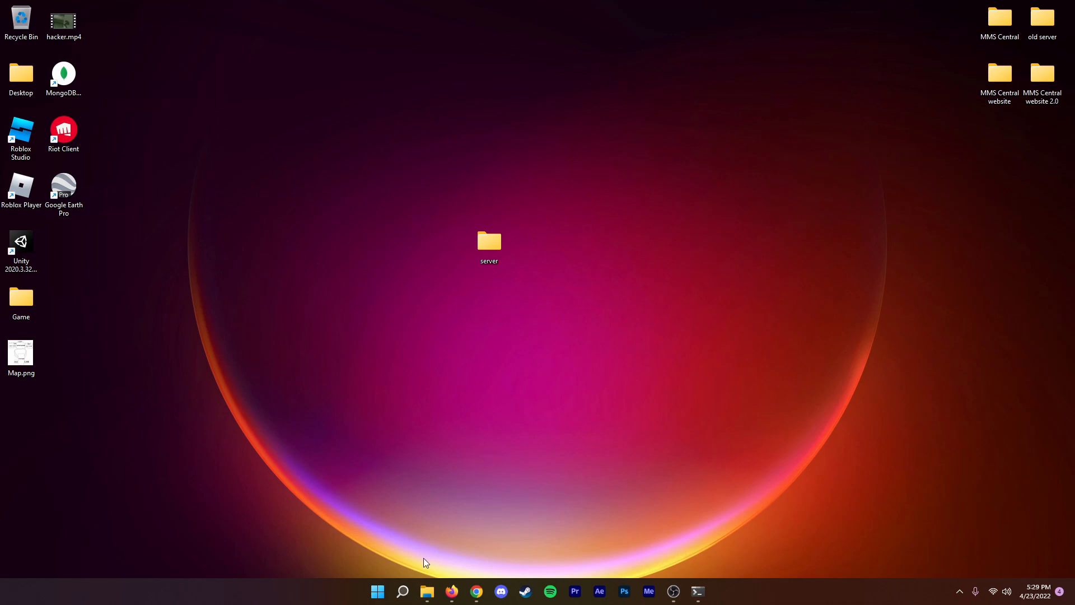
Unlock the Windows Defender Firewall allowed apps list for changes and check the Java and Minecraft entries.
left_click(404, 587)
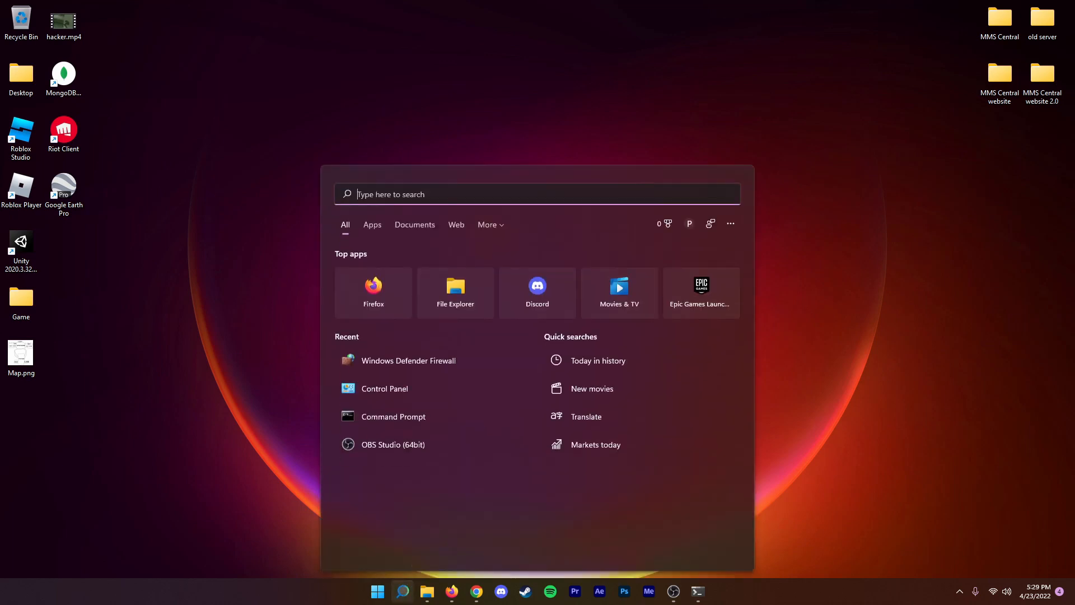
left_click(399, 356)
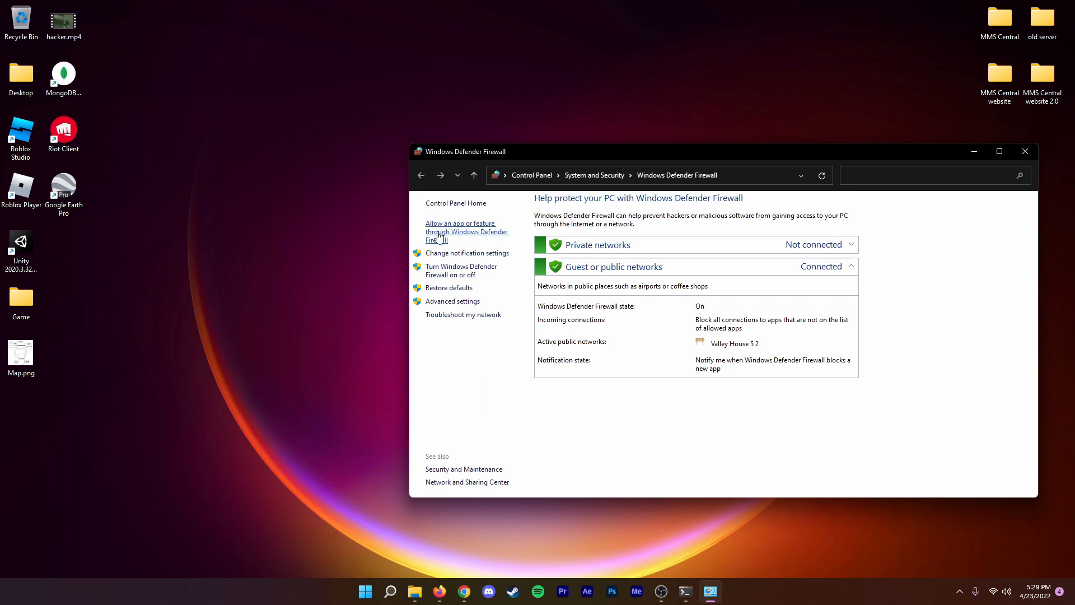
left_click(443, 234)
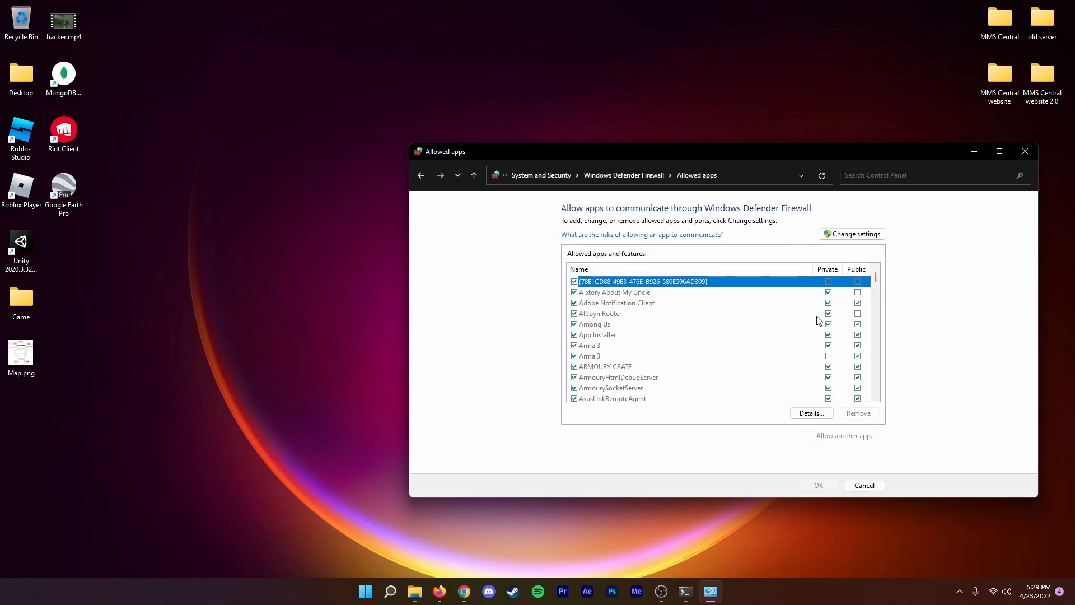
left_click(852, 235)
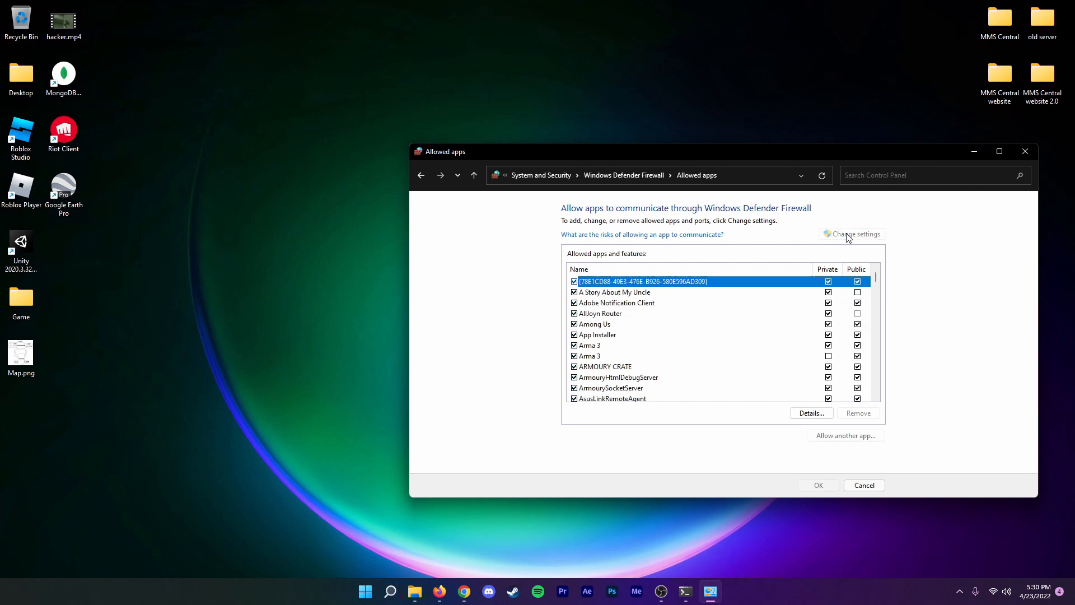
left_click_drag(877, 281, 877, 323)
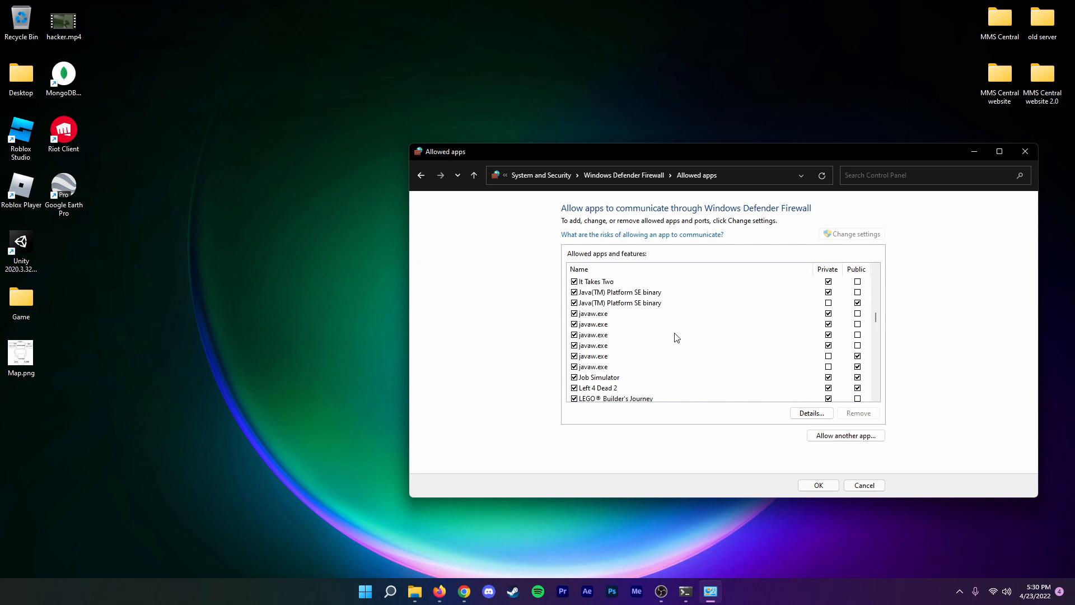
left_click_drag(875, 324, 875, 328)
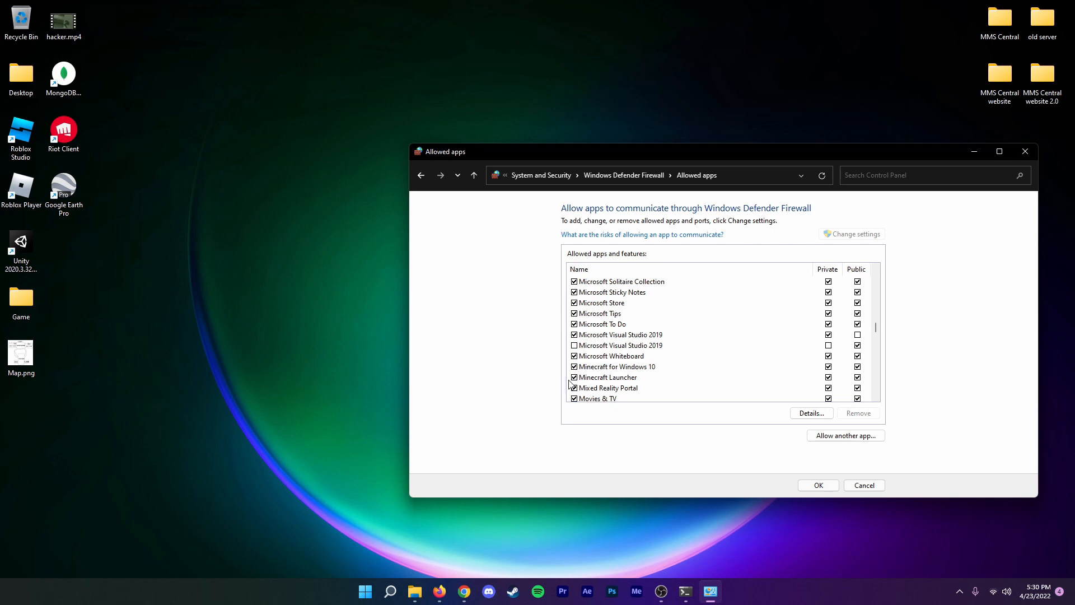
Confirm the allowed apps list and close the Windows Defender Firewall window.
left_click(819, 486)
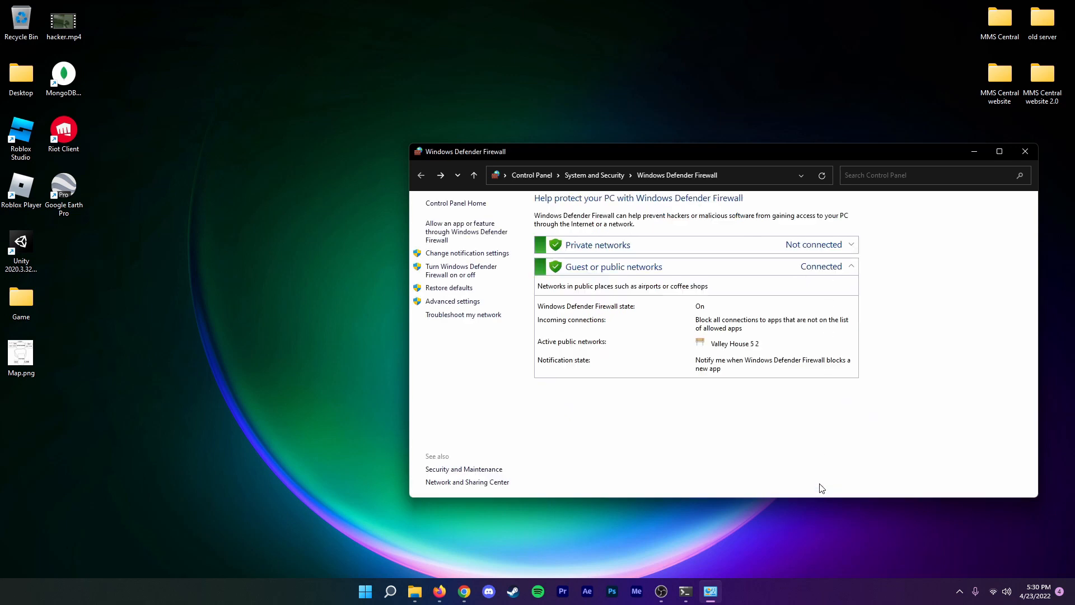
key("alt+F4")
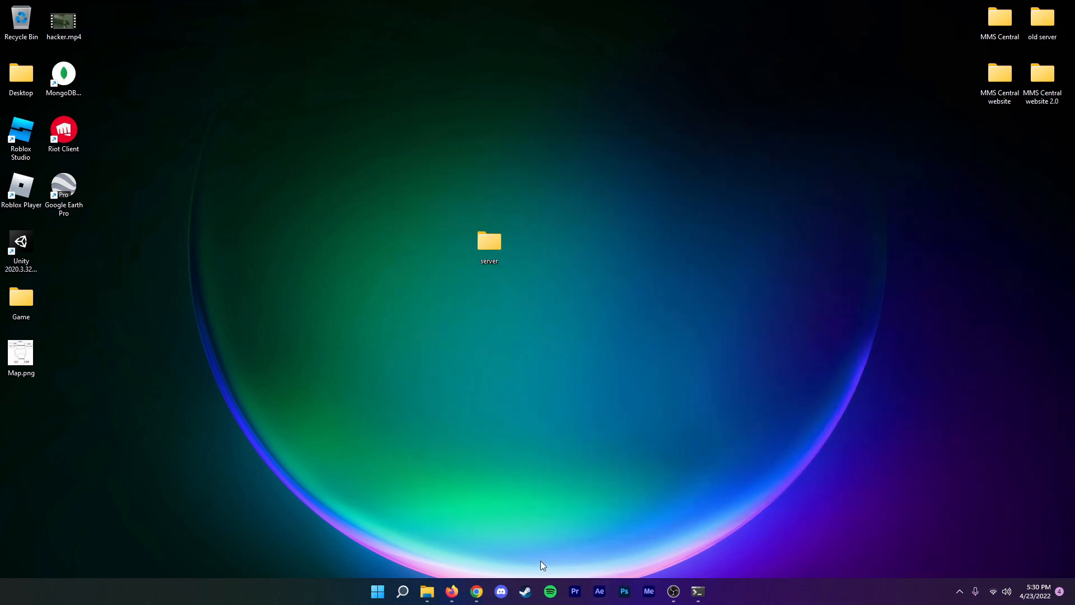
left_click(403, 590)
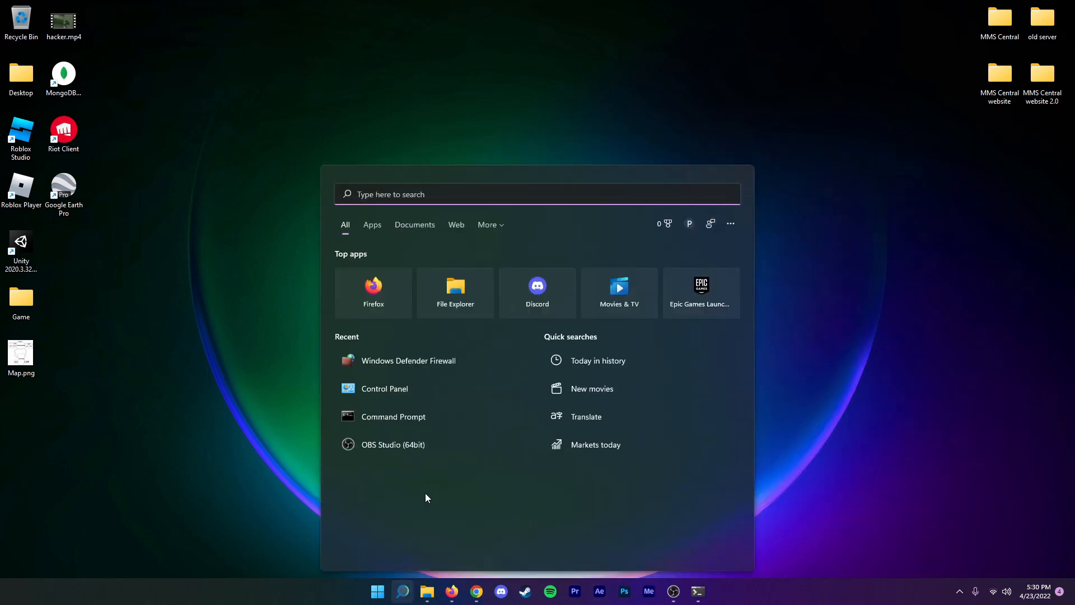
left_click(299, 364)
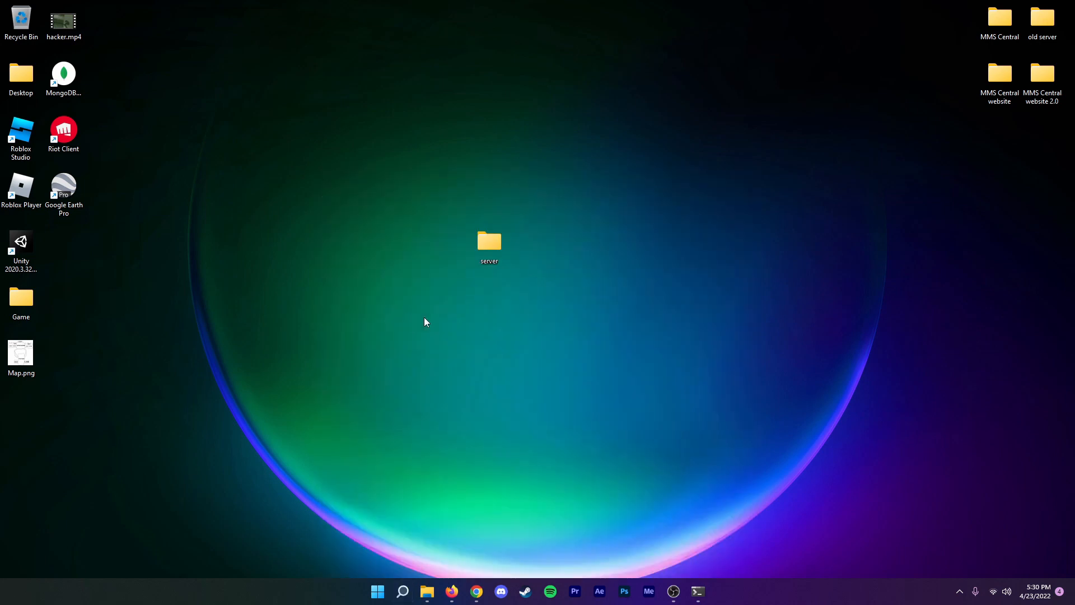
Launch server.jar from the server folder on the desktop and maximize the Minecraft server window.
double_click(494, 245)
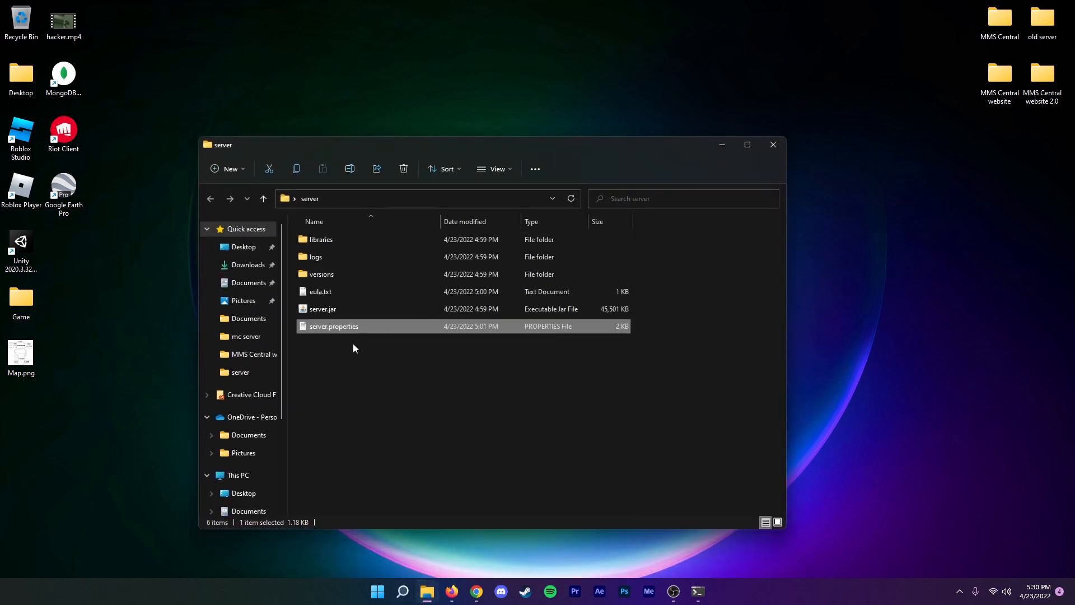
left_click(330, 311)
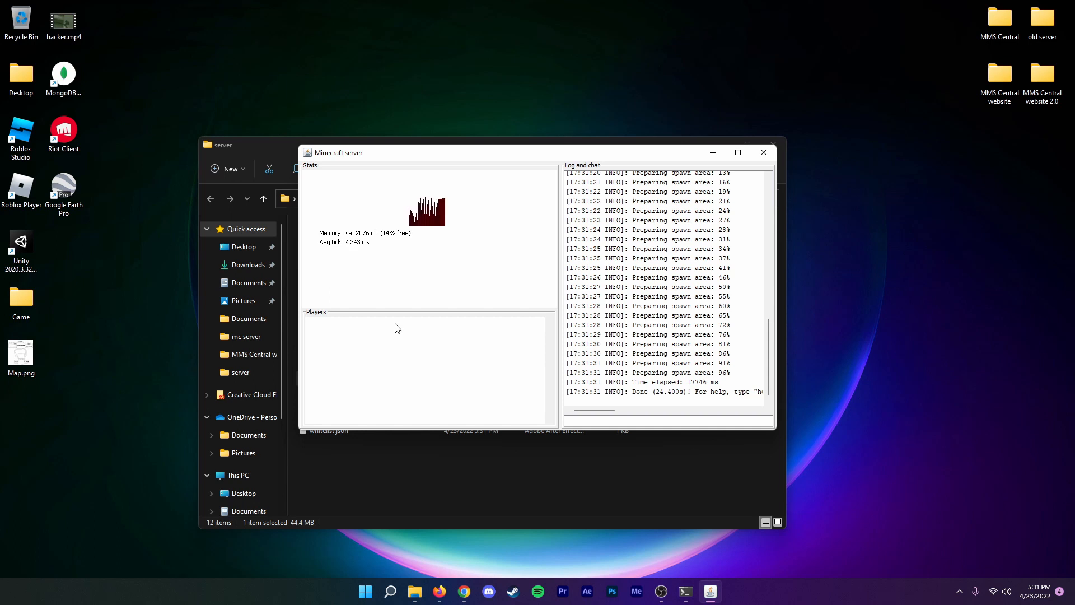
left_click_drag(343, 152, 318, 155)
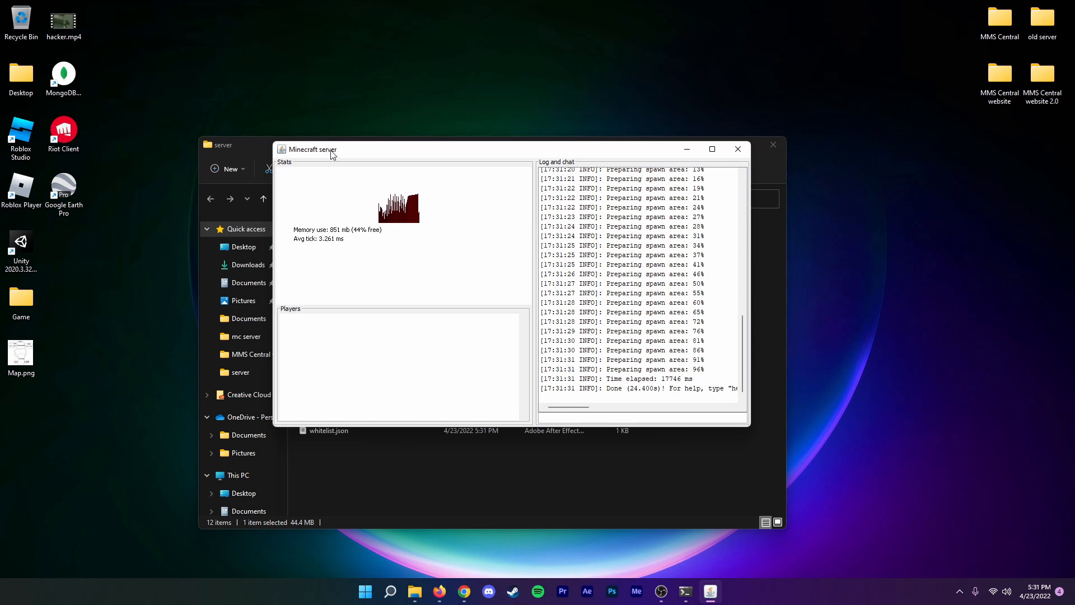
double_click(335, 153)
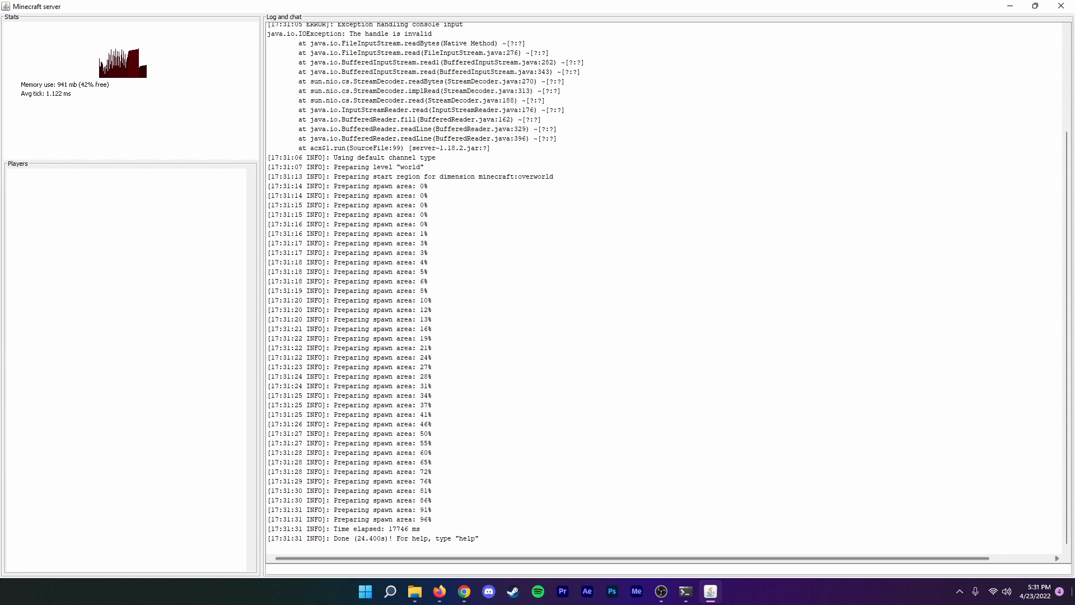
Search Windows for minecraft, open the Minecraft Launcher, and check the startup log in the Minecraft server window.
key("super+d")
left_click(390, 591)
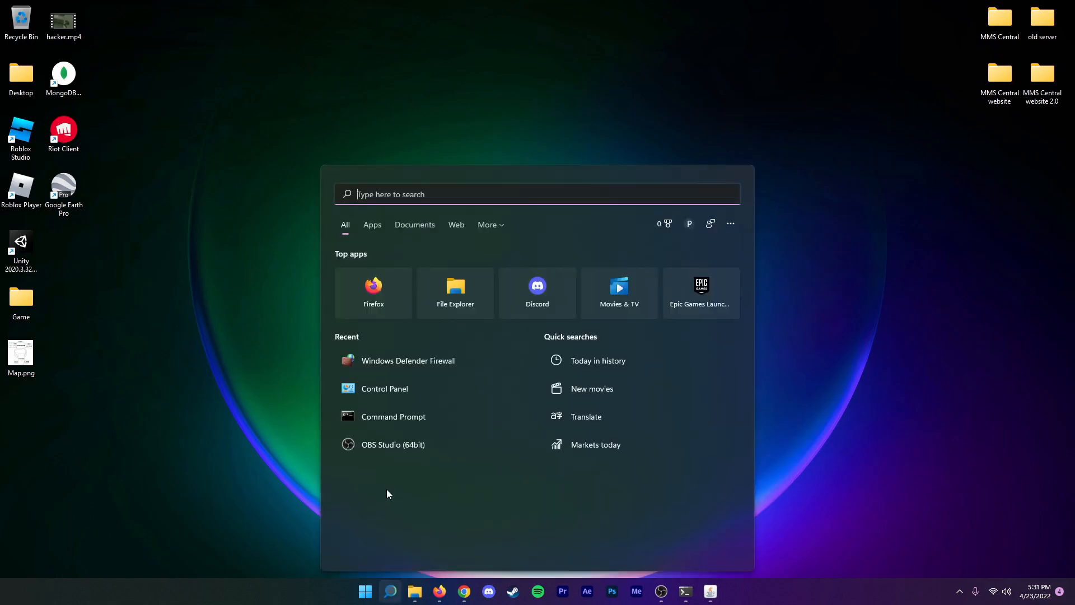
type("minecraft")
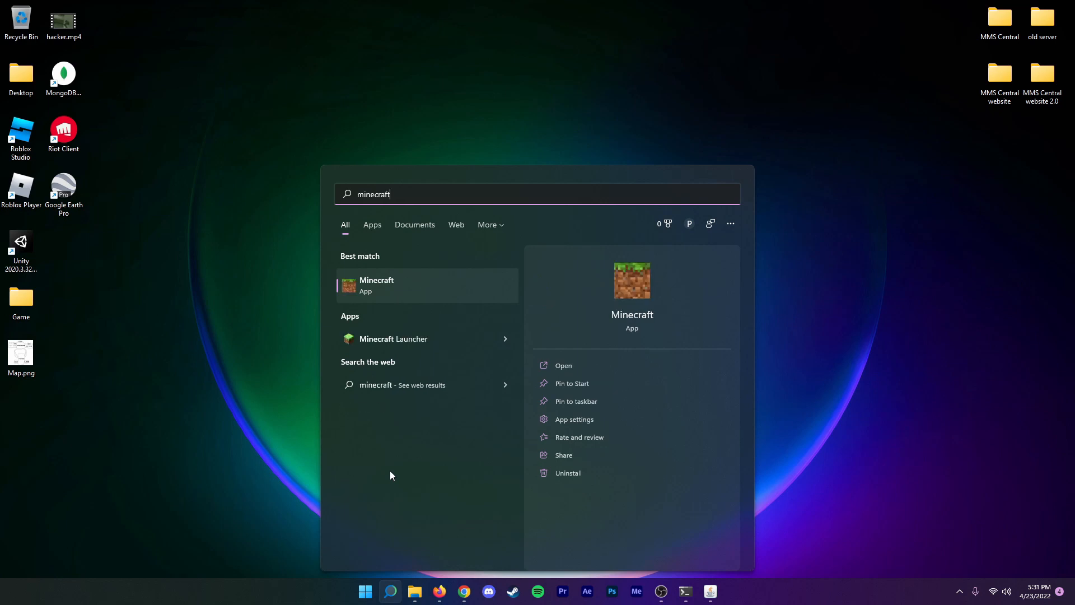
left_click(405, 324)
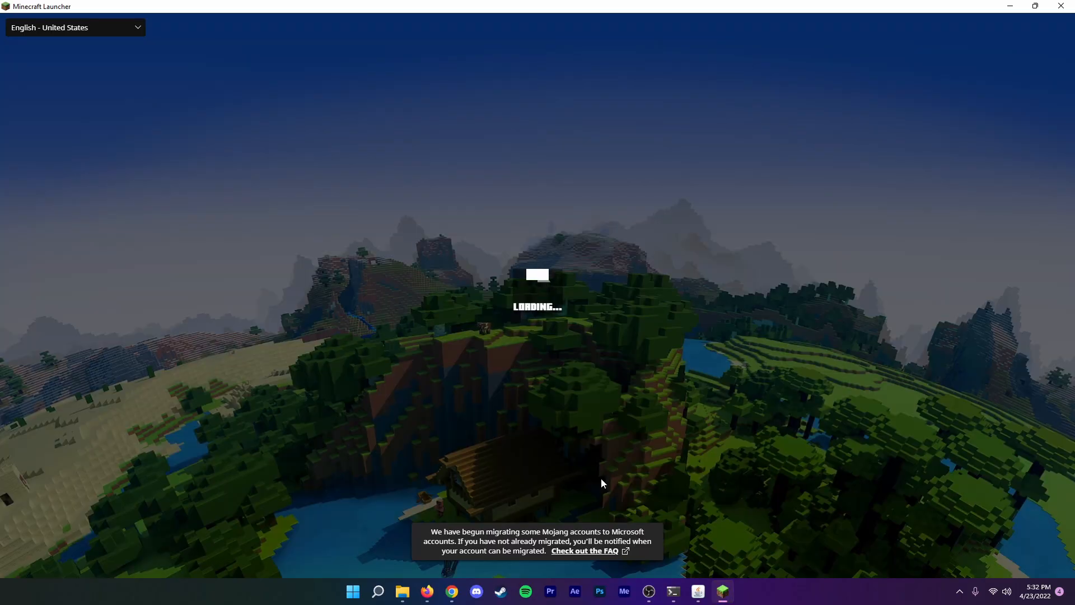
left_click(699, 591)
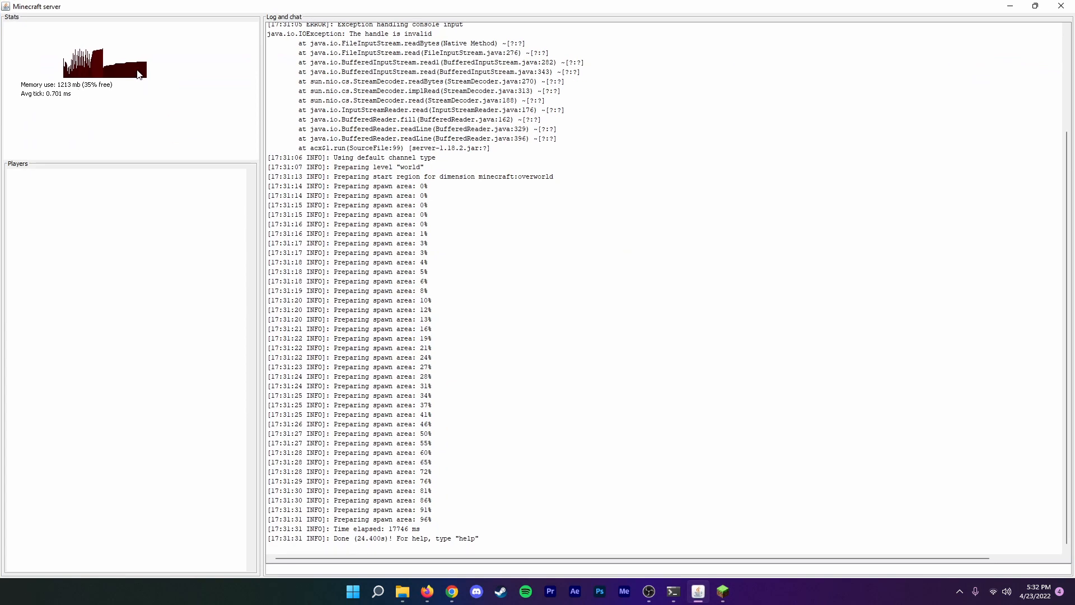
scroll(401, 367, "up", 4)
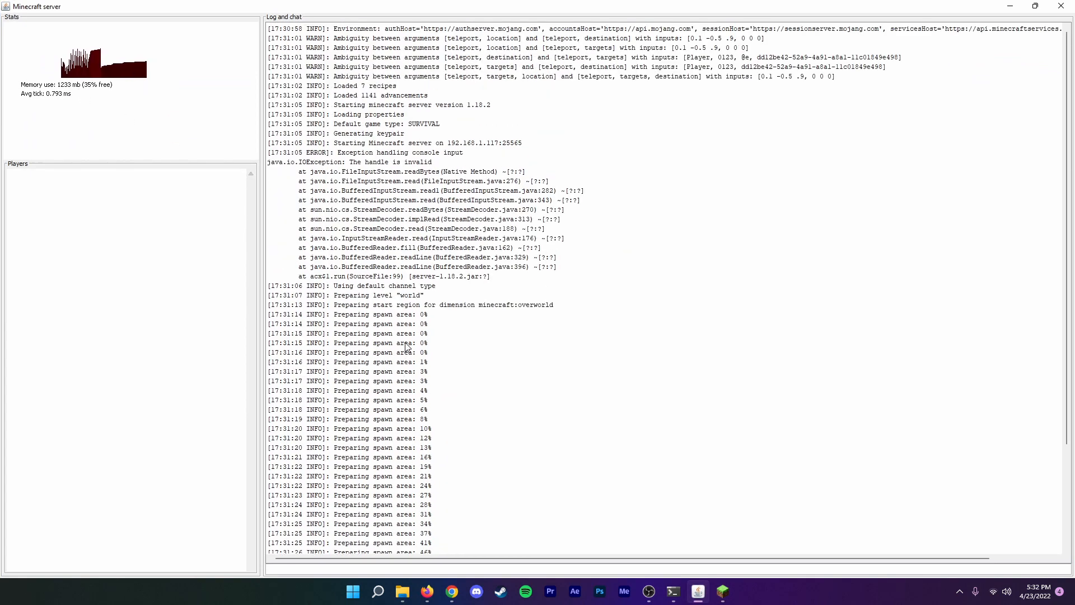
scroll(403, 295, "down", 4)
Launch the latest Minecraft Java Edition release, 1.18.2, and open its multiplayer server list in windowed mode.
left_click(722, 591)
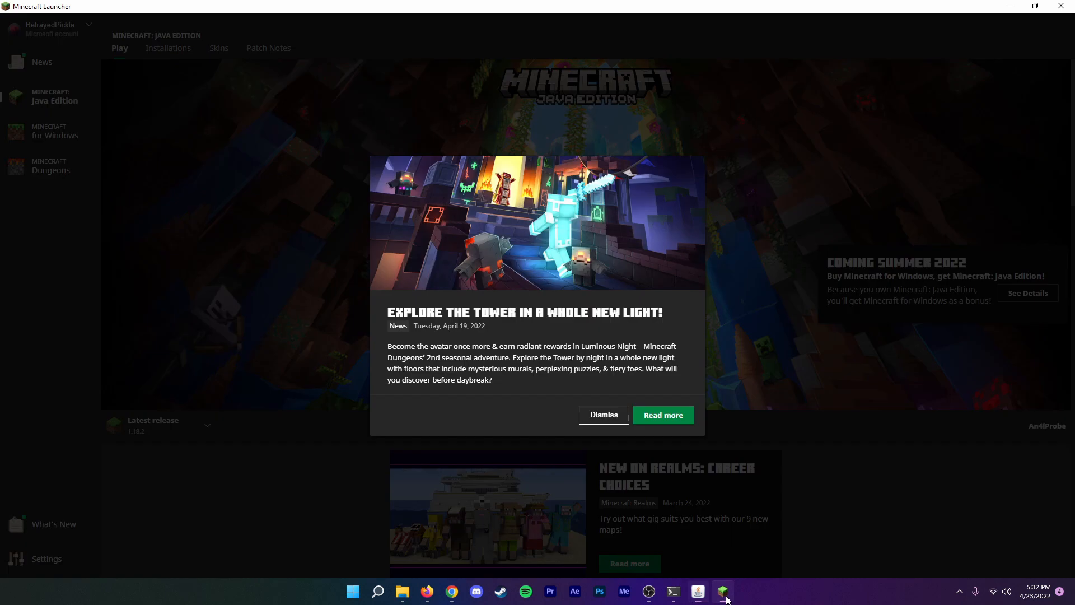
left_click(602, 415)
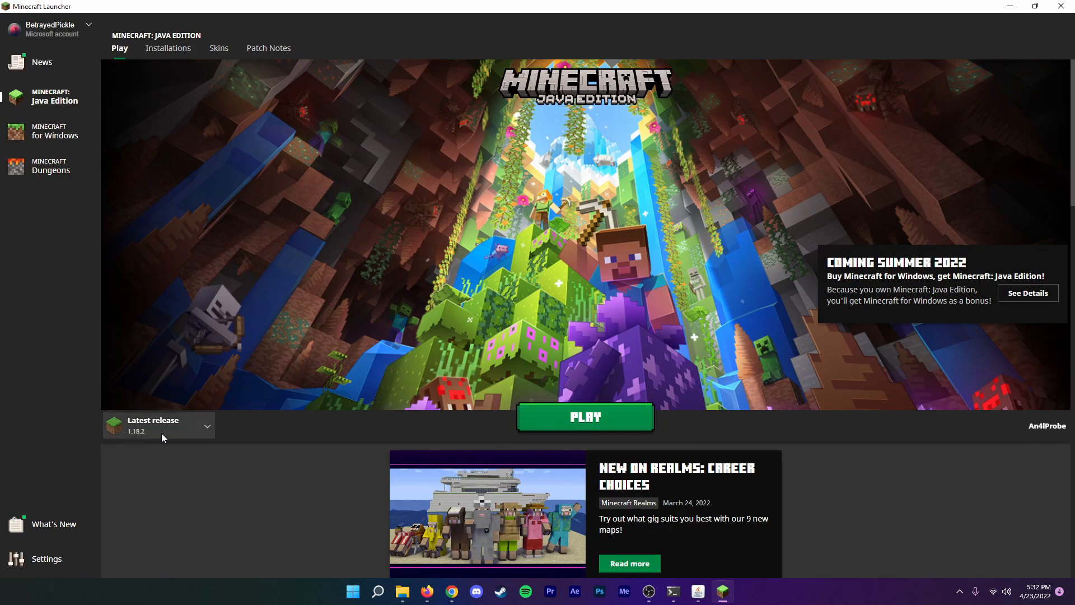
left_click(569, 423)
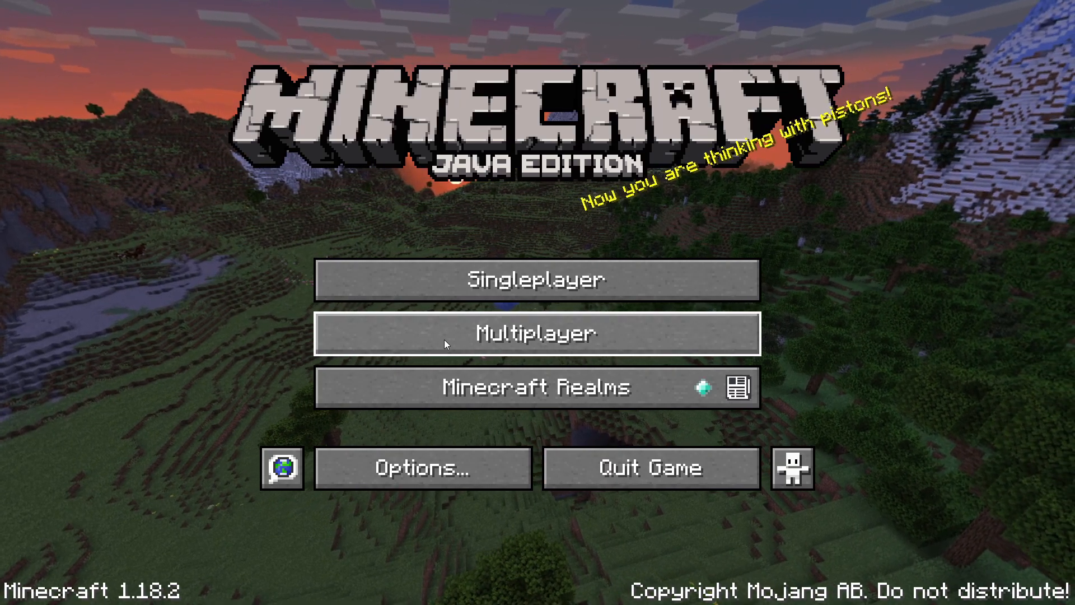
left_click(497, 334)
key("F11")
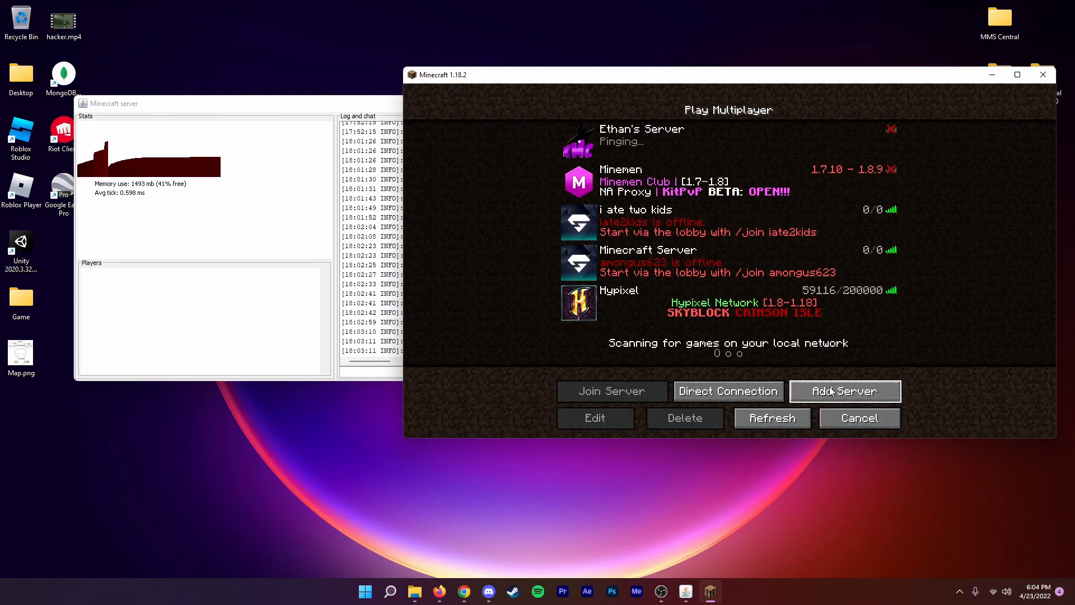
Start a new multiplayer server entry in Minecraft and name it my server.
left_click(835, 388)
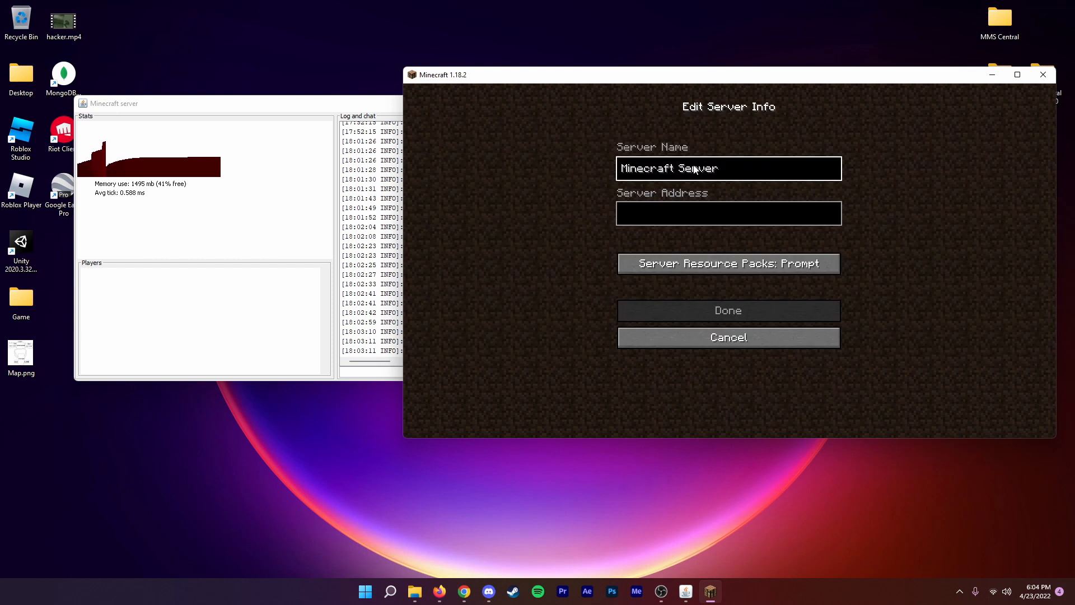
key("ctrl+a")
key("BackSpace")
type("my server")
left_click(665, 211)
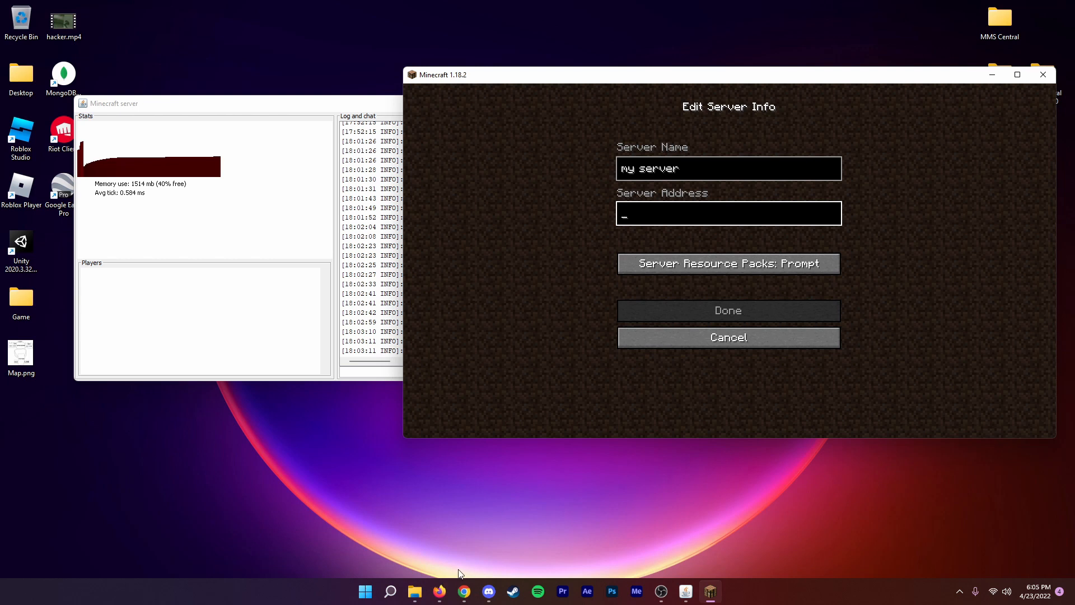
Run ipconfig in Command Prompt and locate the IPv4 address of the Wi-Fi adapter.
left_click(390, 591)
type("cmd")
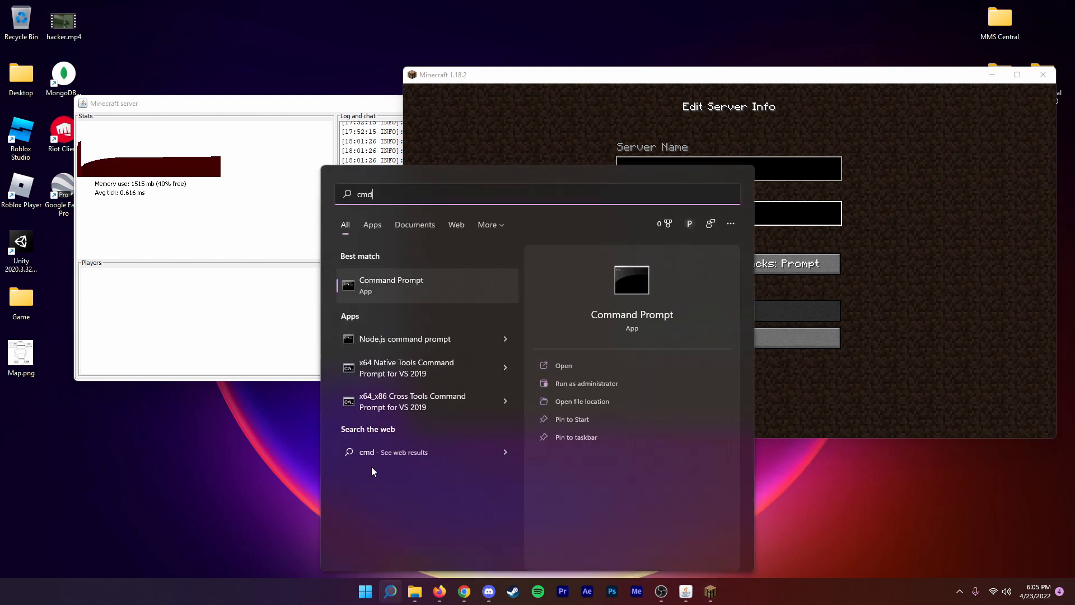
key("Return")
type("ipconfig")
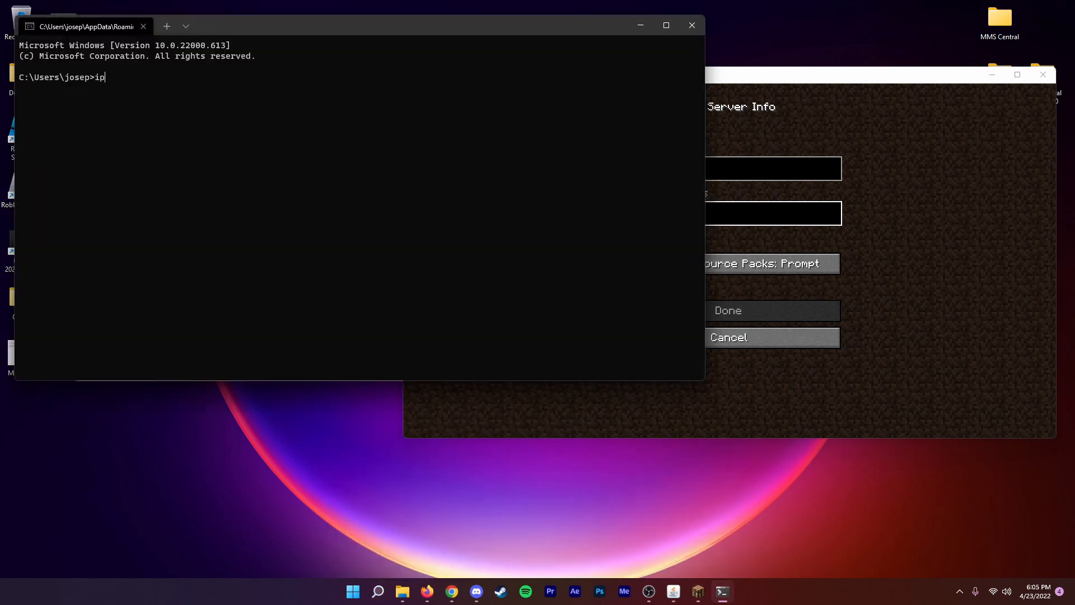
key("Return")
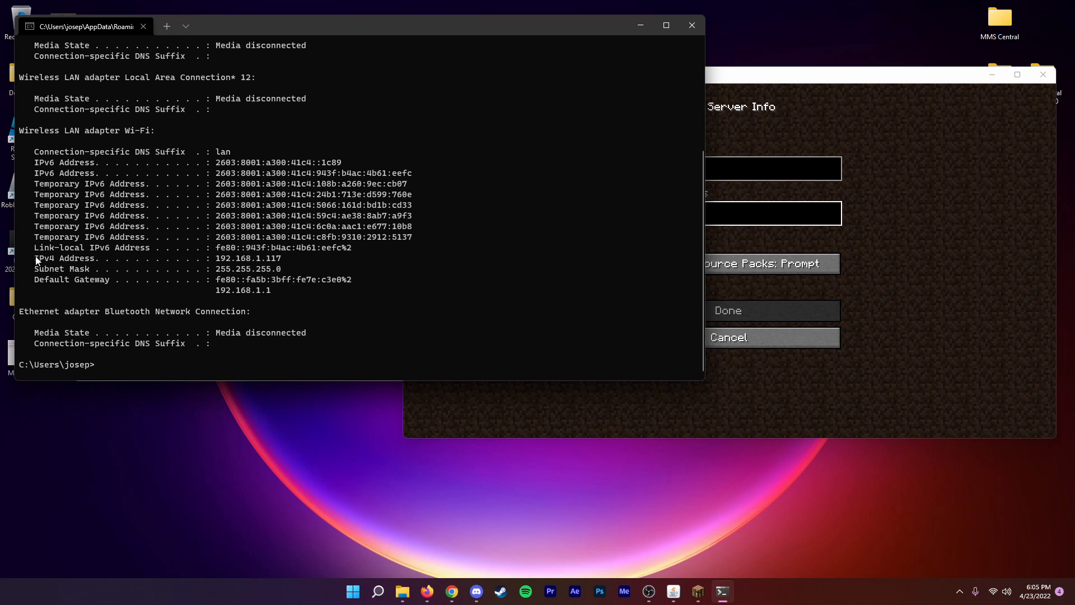
left_click_drag(35, 257, 300, 259)
left_click(294, 241)
Return to Minecraft and enter 192.168.1.117 as the server address.
left_click(795, 178)
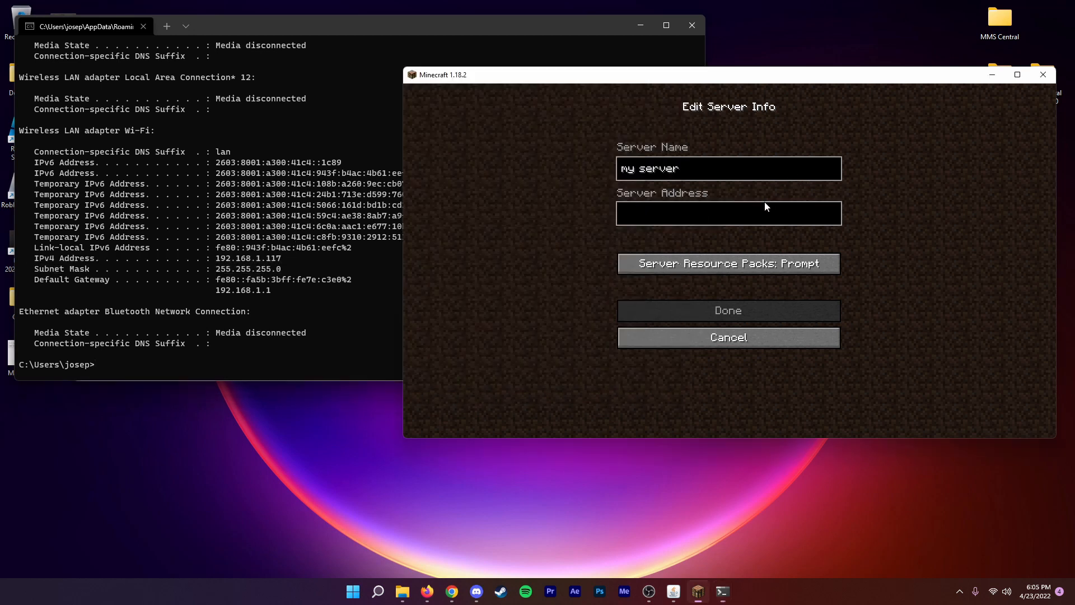
left_click(719, 212)
type(".168.")
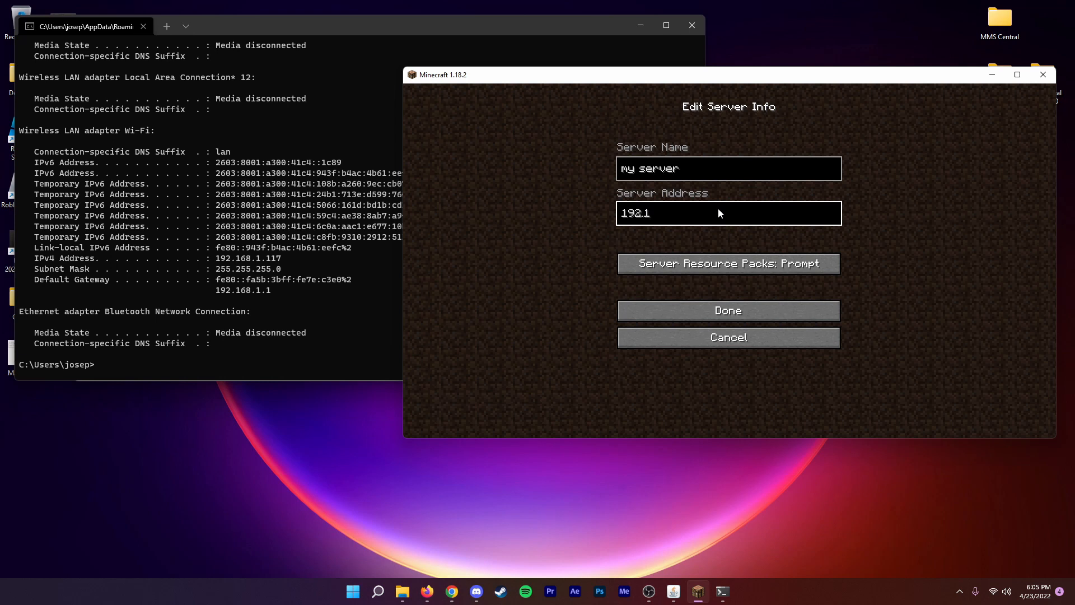
type("1.117")
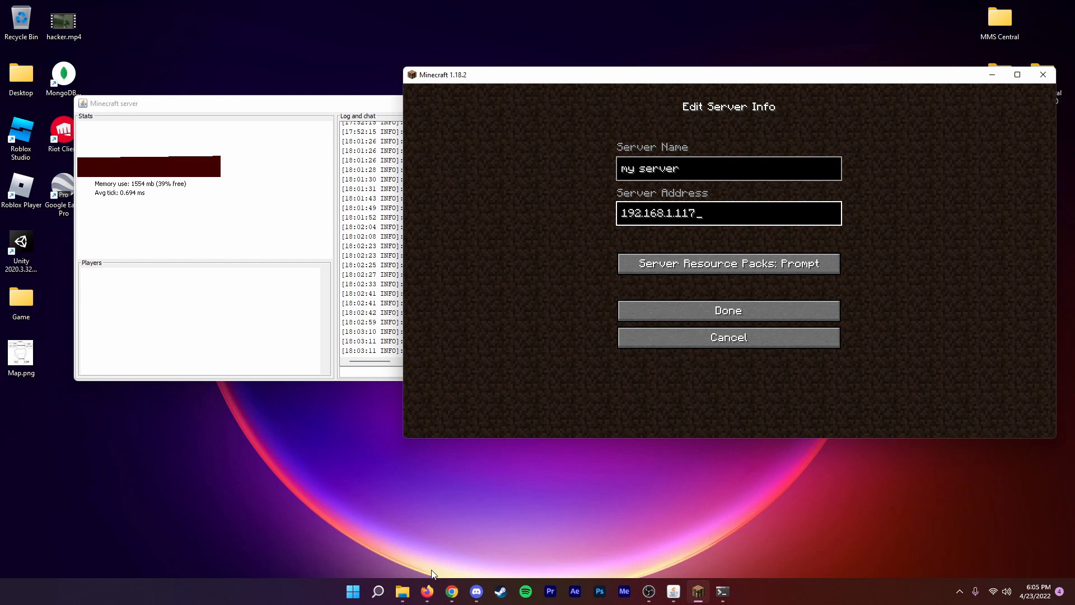
Find the public IPv4 entry on the Spectrum router info page in Firefox and compare it with the Minecraft server address.
left_click(428, 590)
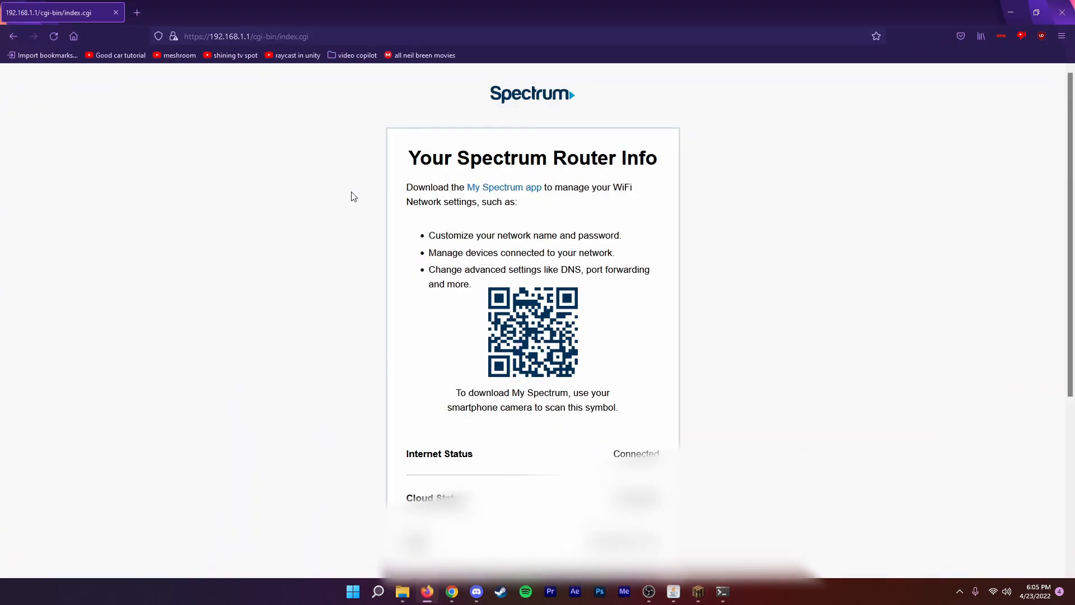
scroll(339, 269, "down", 2)
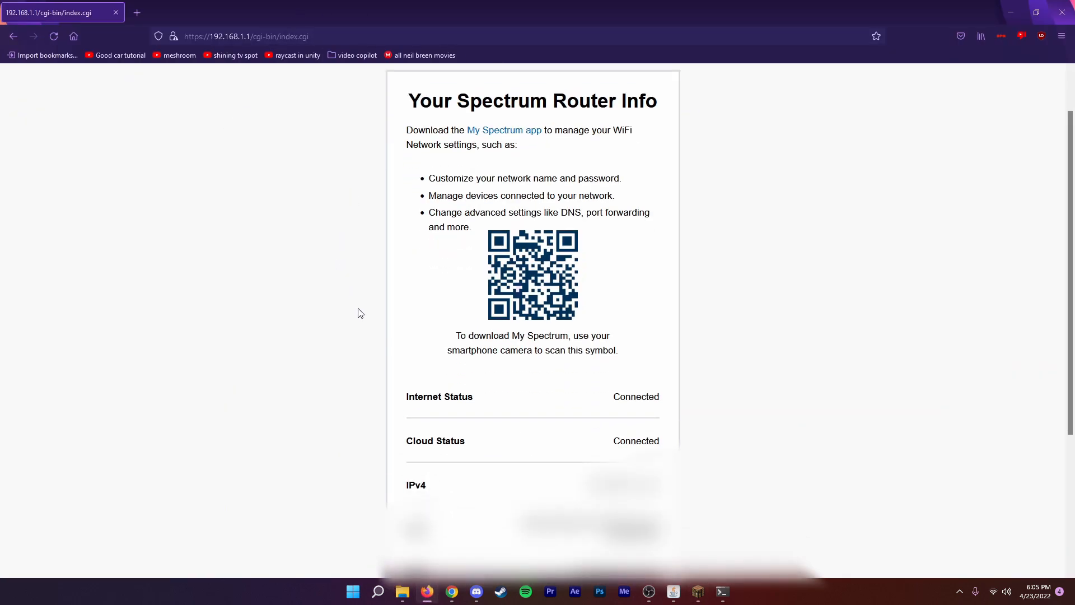
left_click_drag(397, 486, 450, 486)
left_click(461, 484)
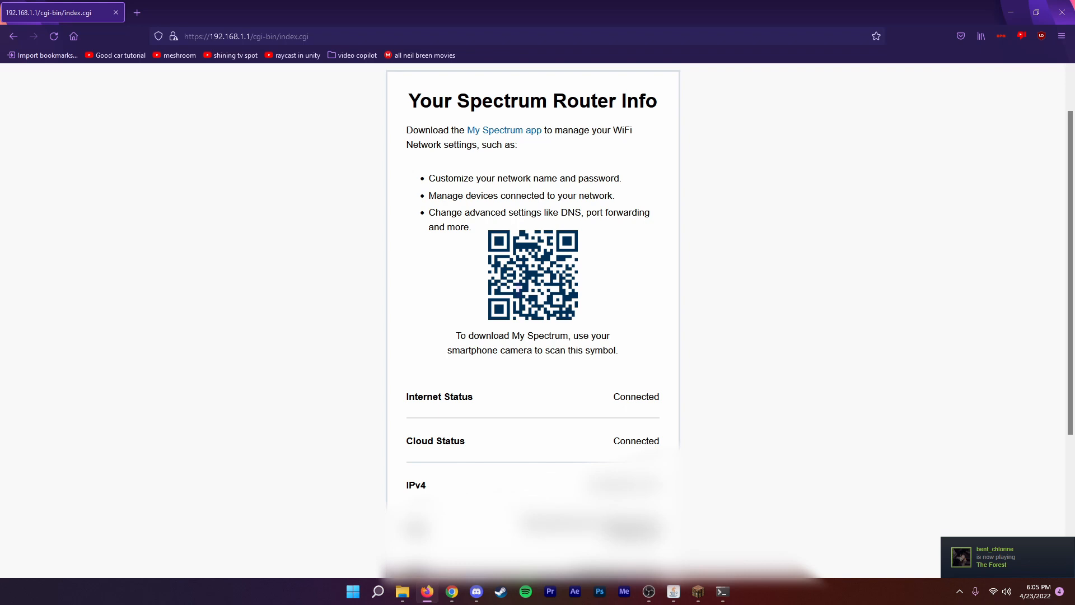
left_click(698, 591)
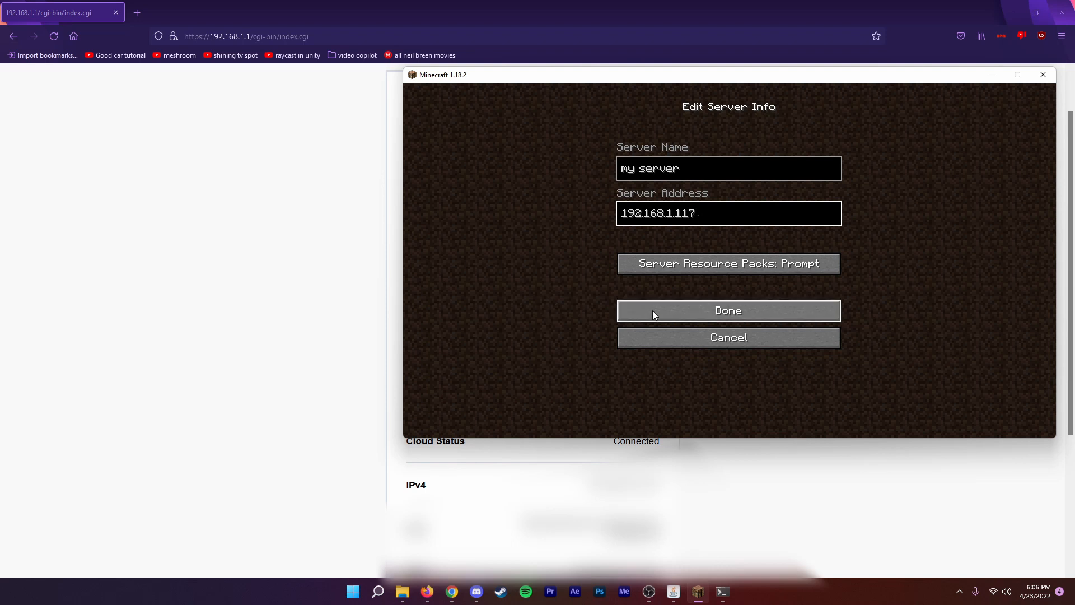
left_click(54, 246)
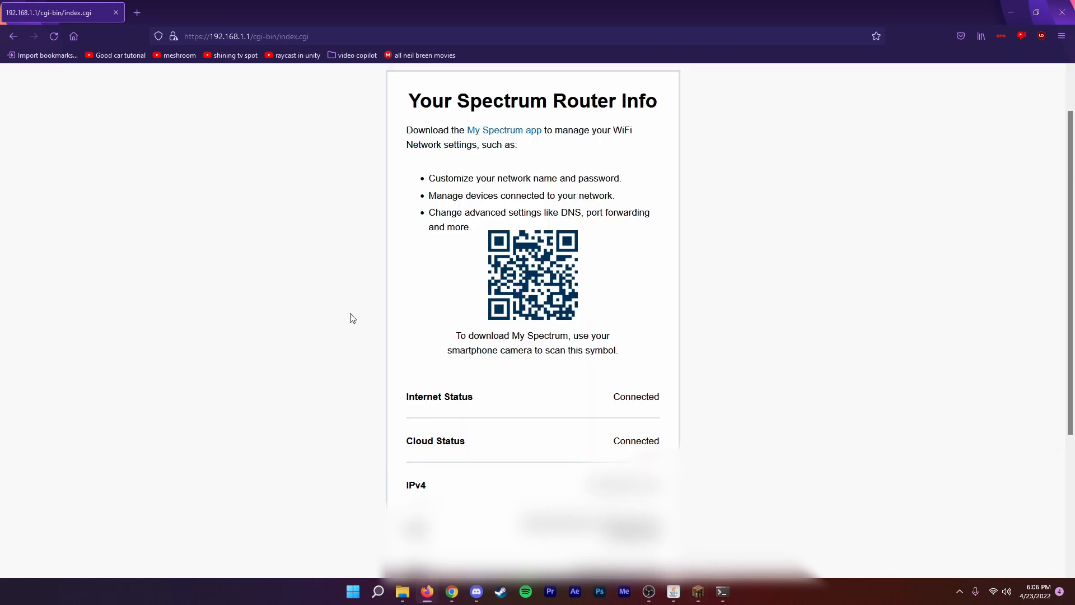
Save the my server entry in Minecraft and join that server from the multiplayer list.
left_click(697, 592)
left_click(700, 314)
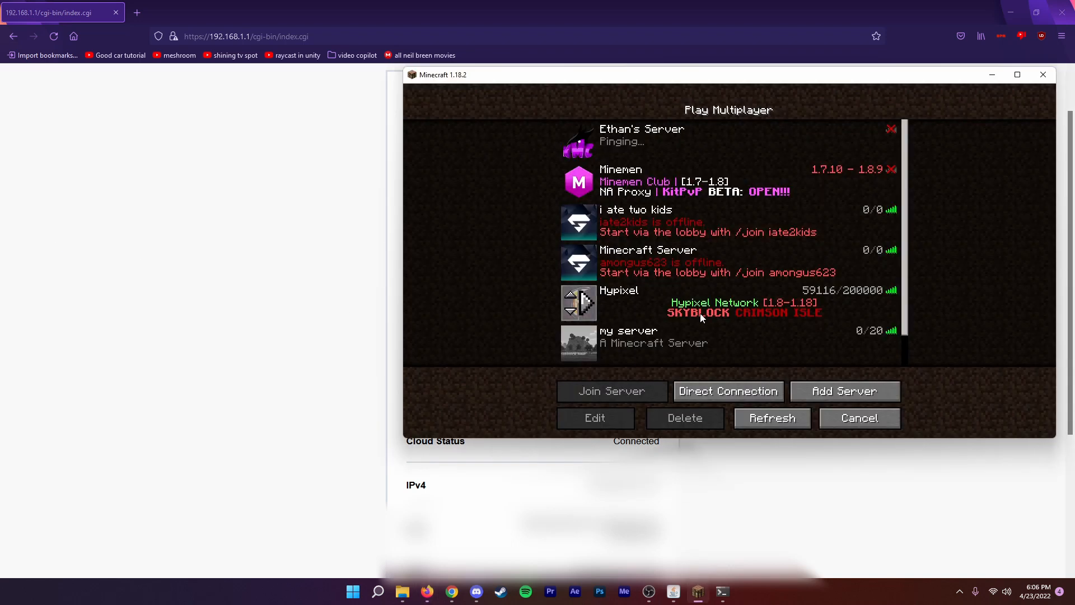
left_click(584, 339)
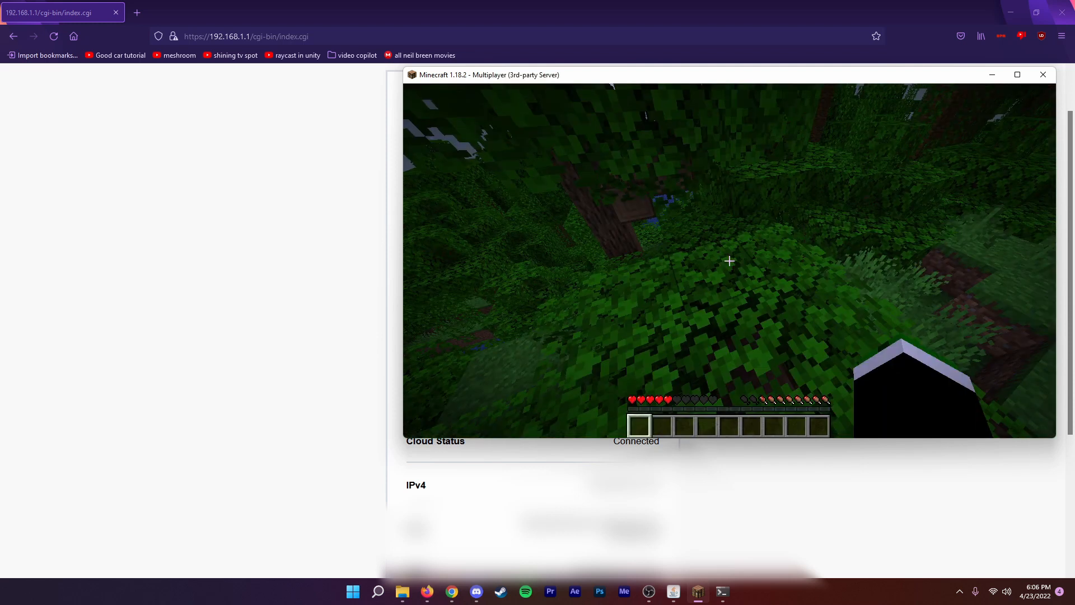
Walk forward through the jungle on the joined server to try out the connection.
key("w")
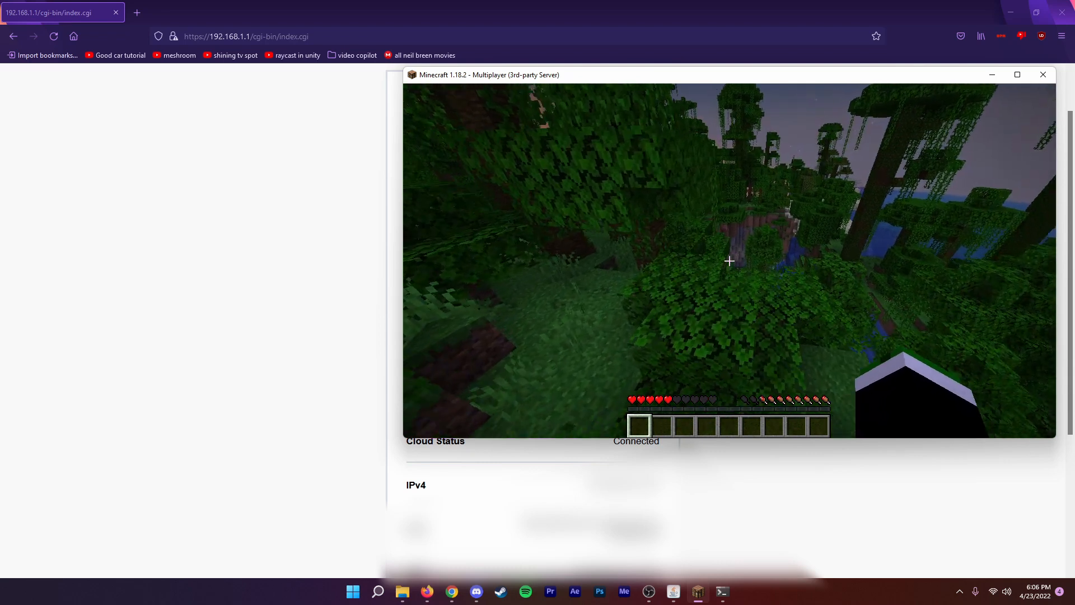
key("w")
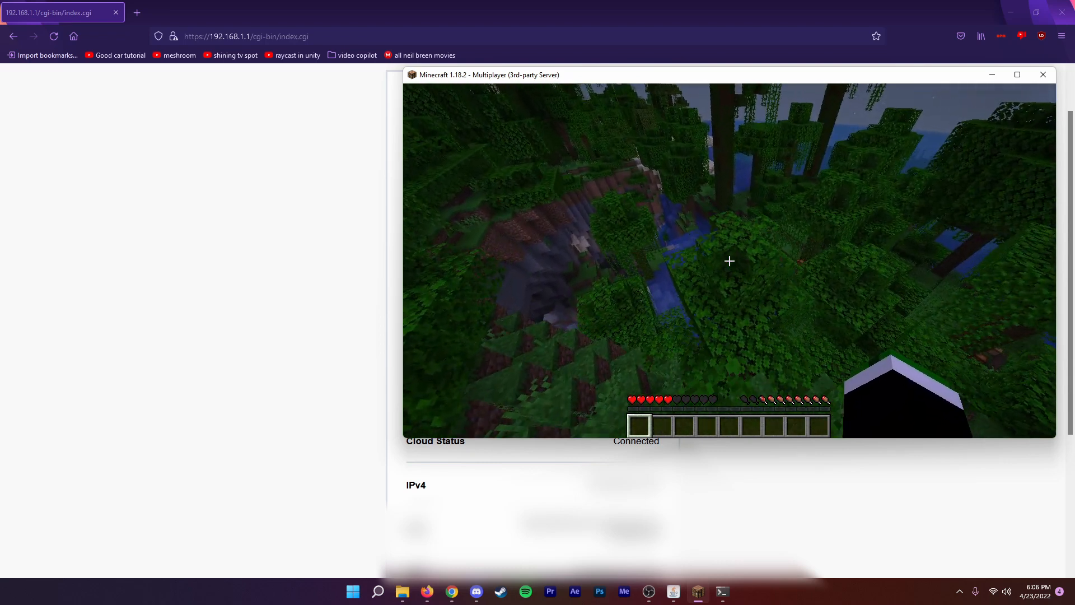
key("w")
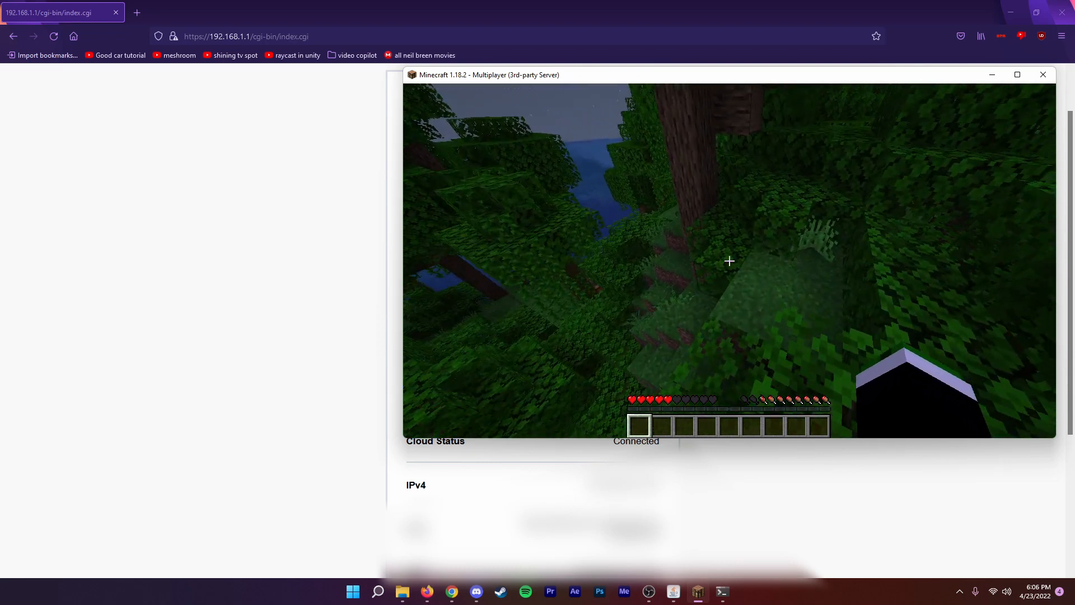
key("w")
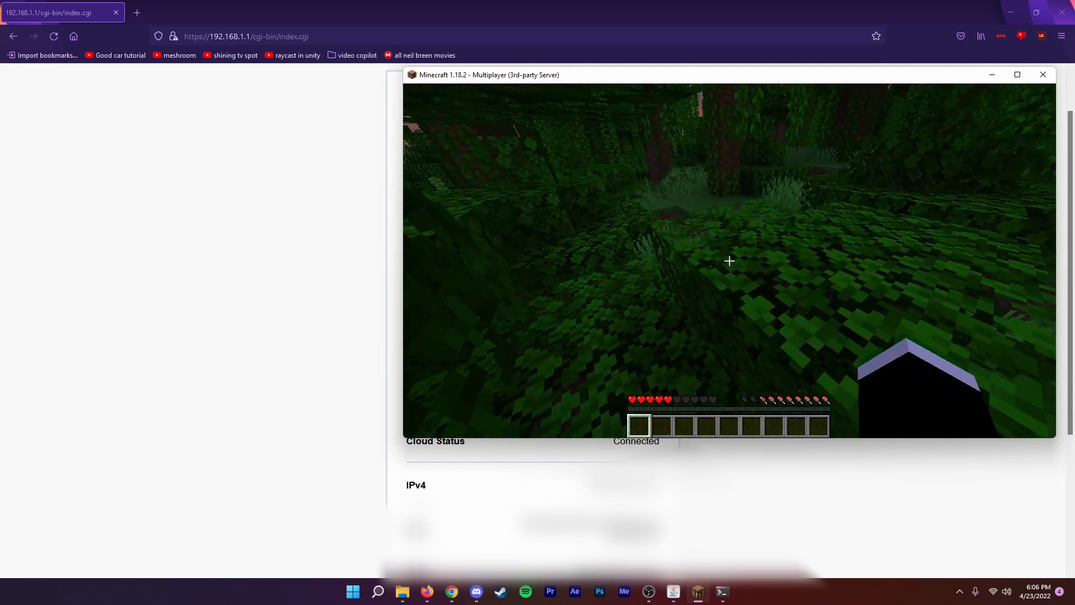
key("w")
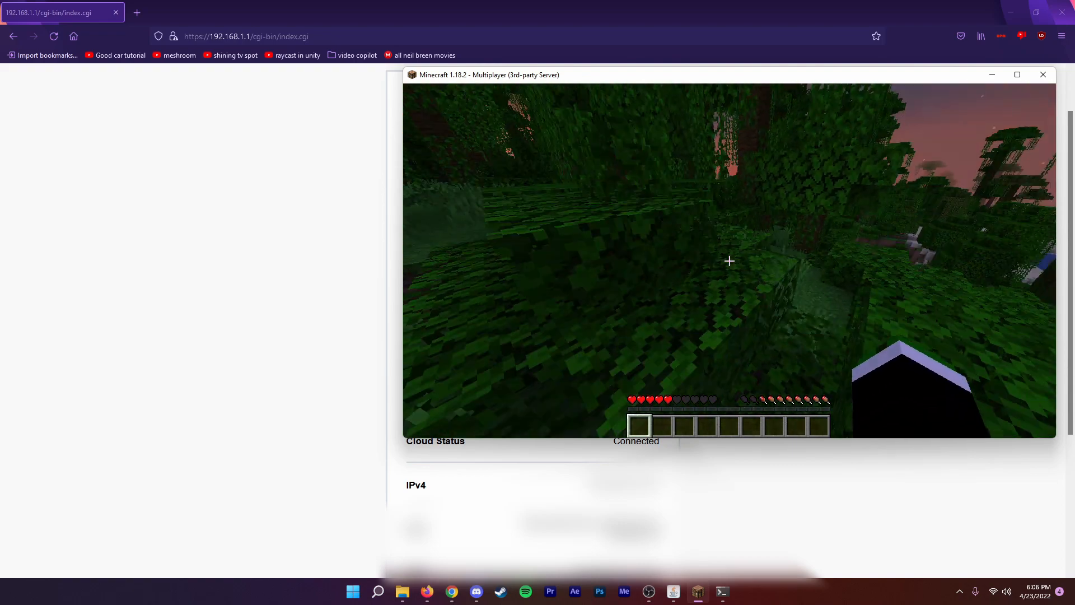
key("w")
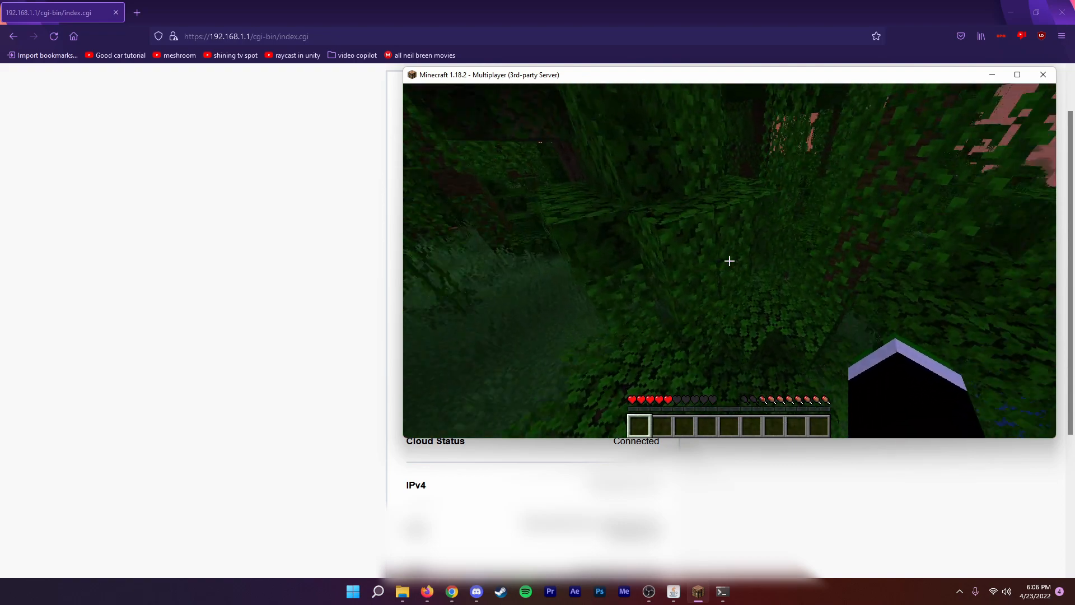
key("w")
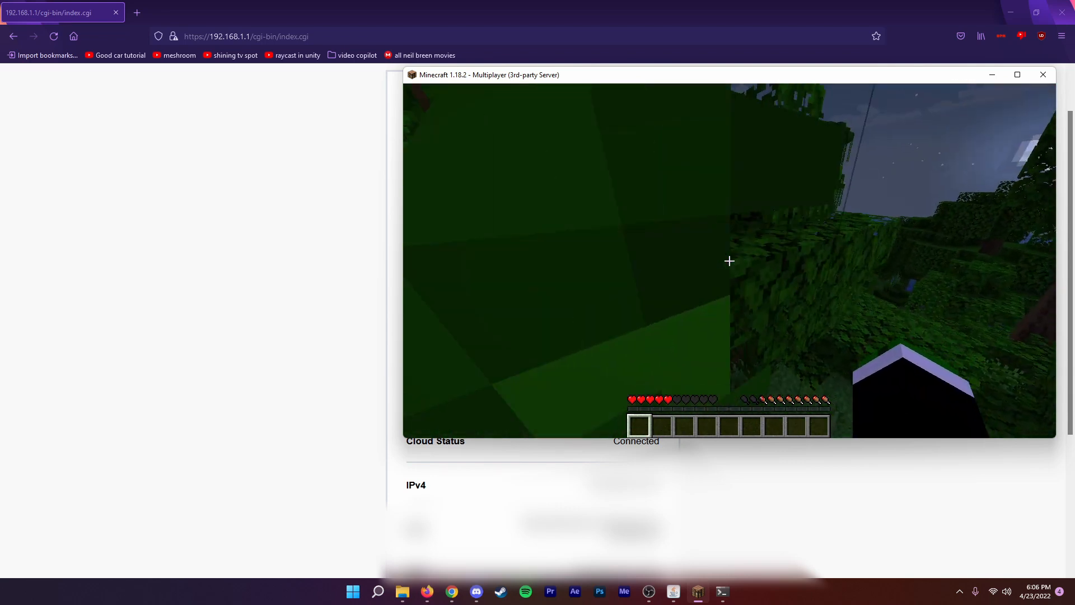